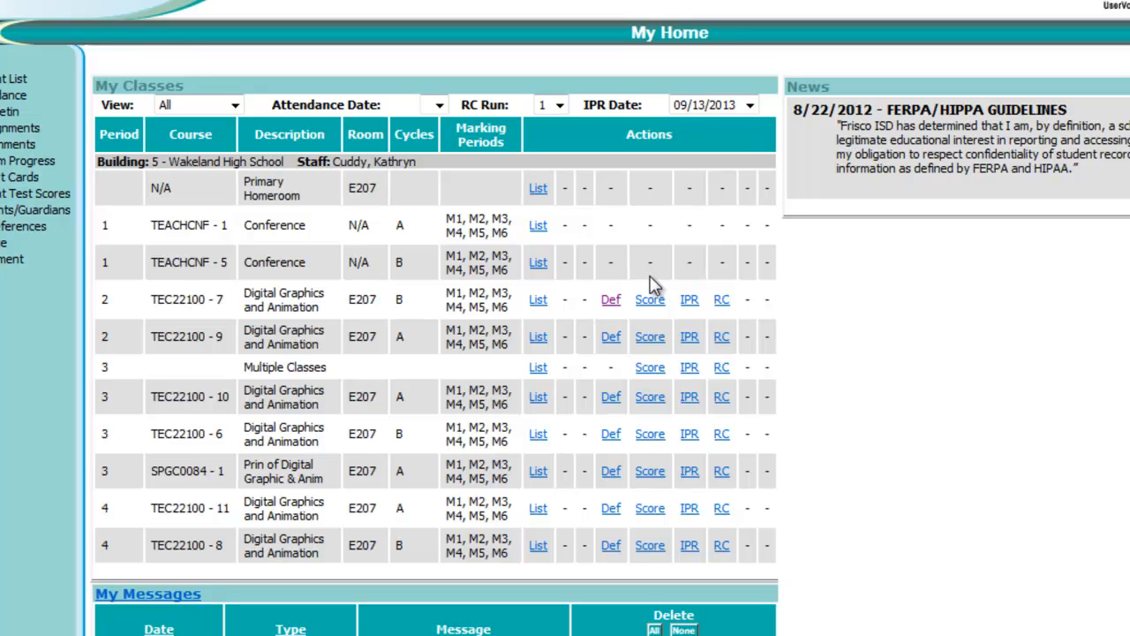
Open the printable student scores for course TEC22100-7 and restrict the view to the roster only.
click(611, 301)
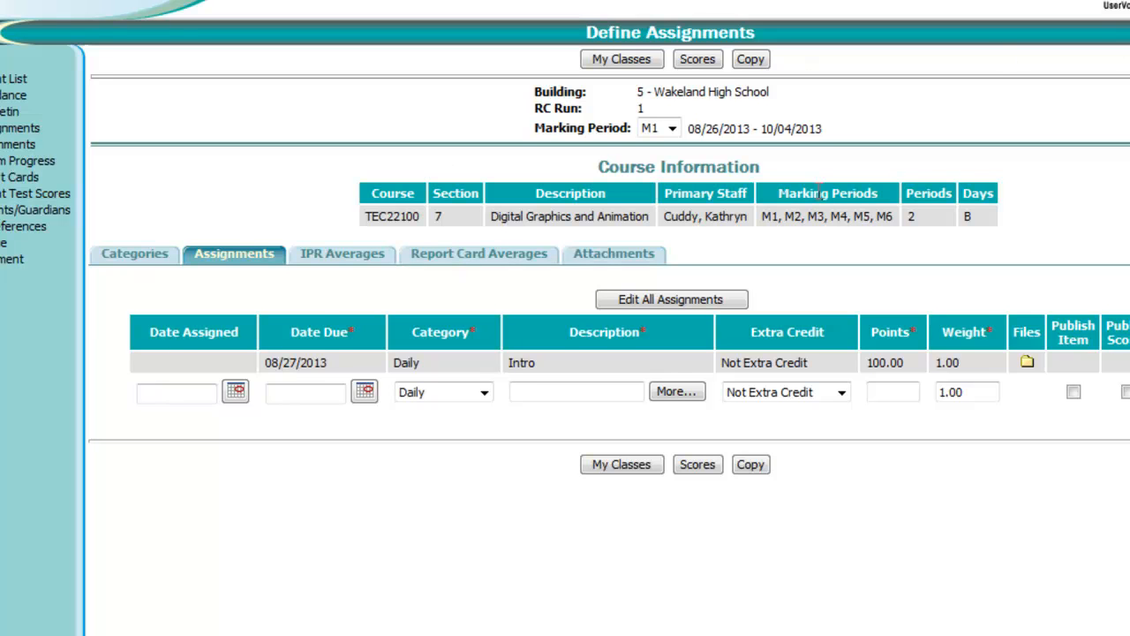
click(1095, 3)
click(649, 302)
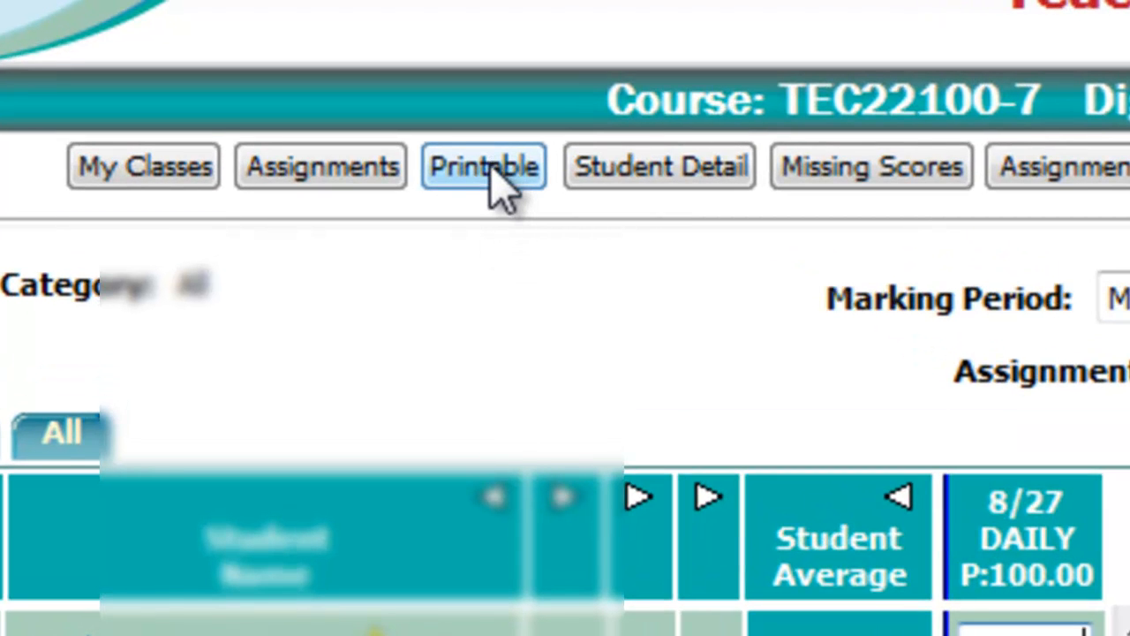
click(483, 168)
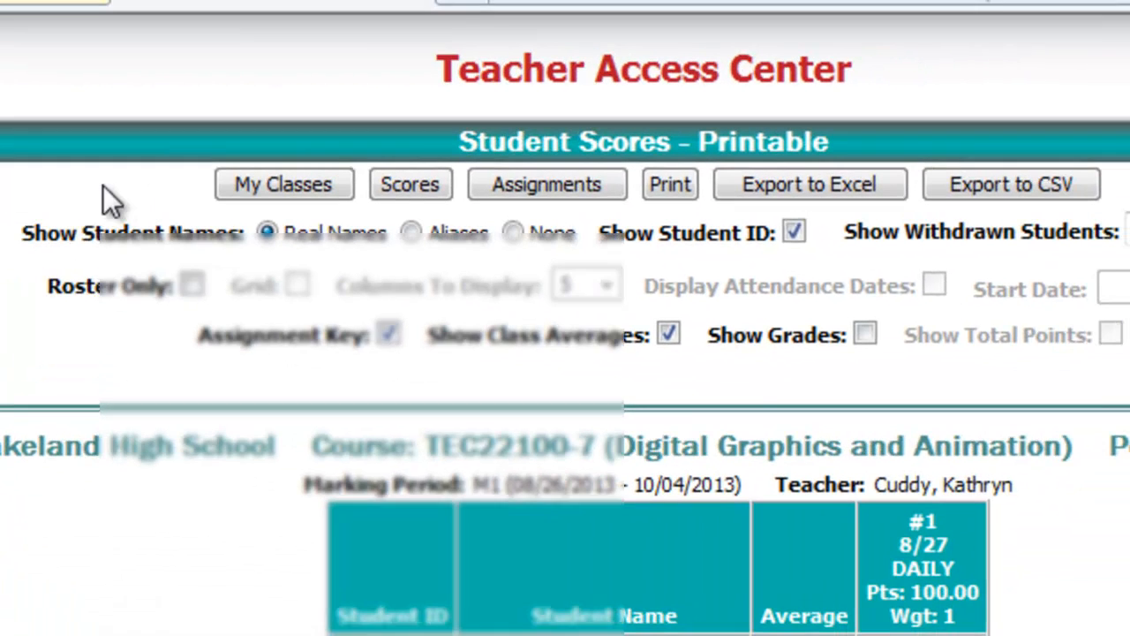
click(188, 289)
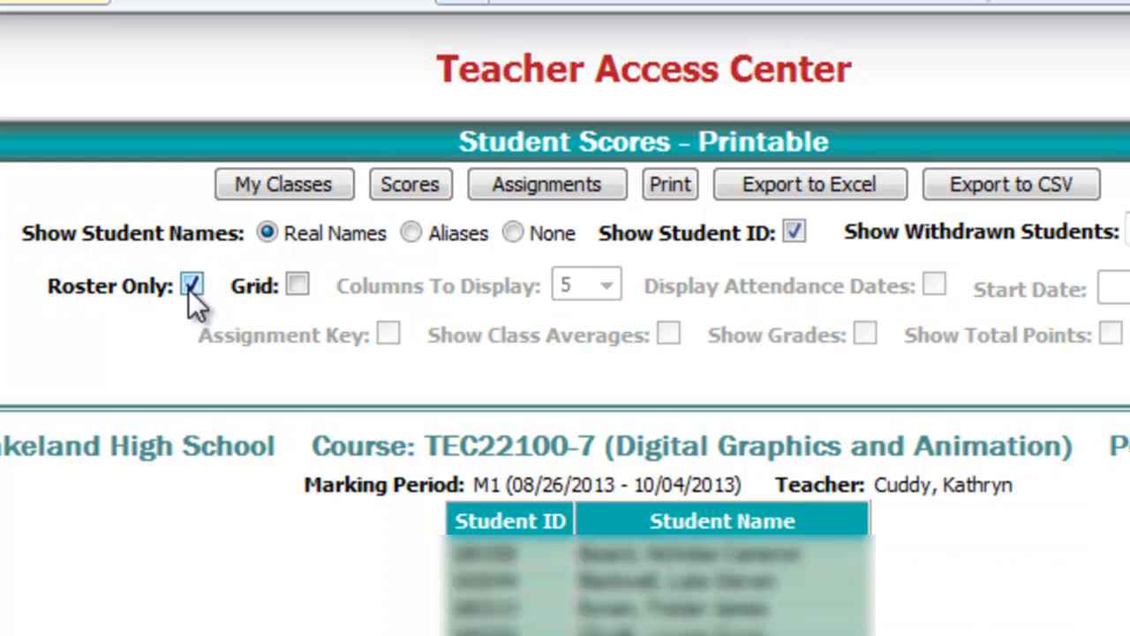
Export the class roster to CSV and save it on the Desktop as 2A.
click(1053, 186)
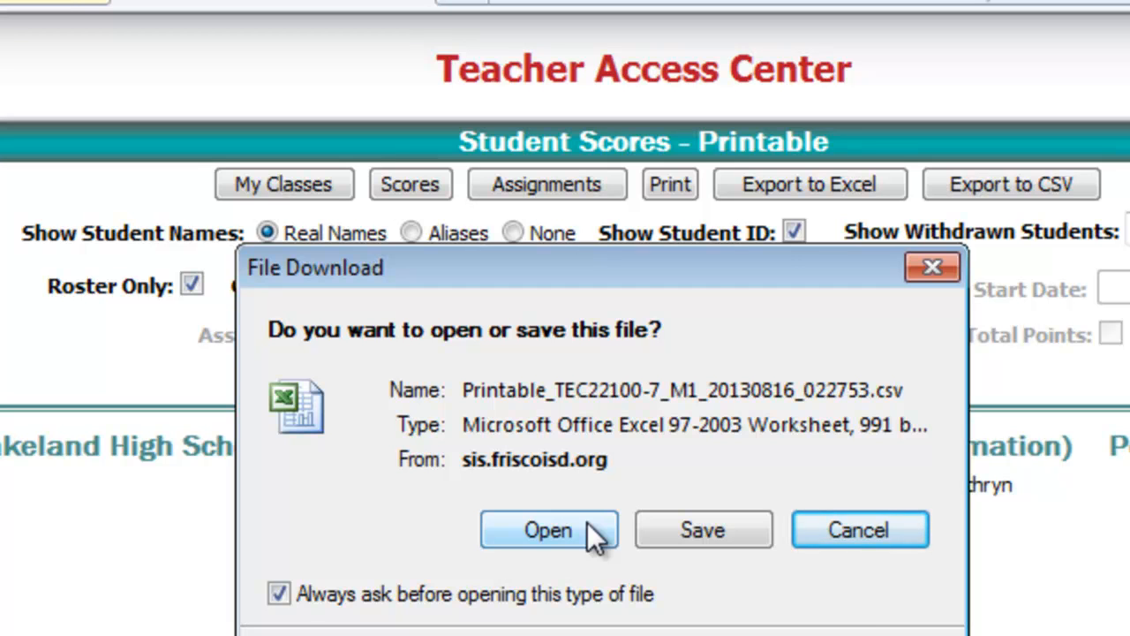
click(688, 544)
click(685, 541)
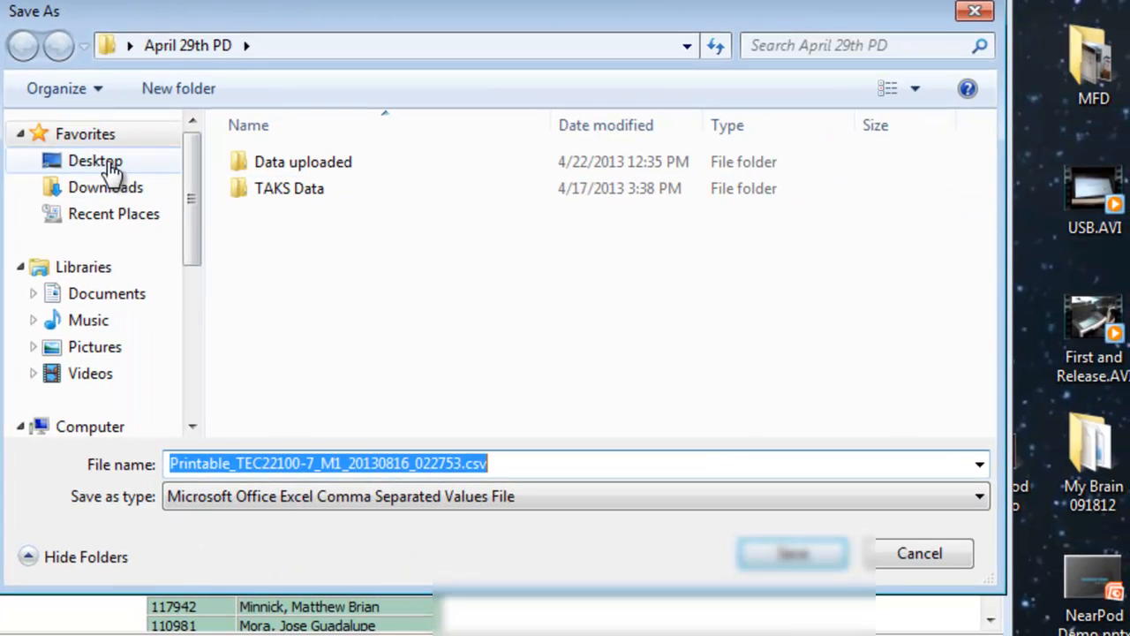
click(110, 167)
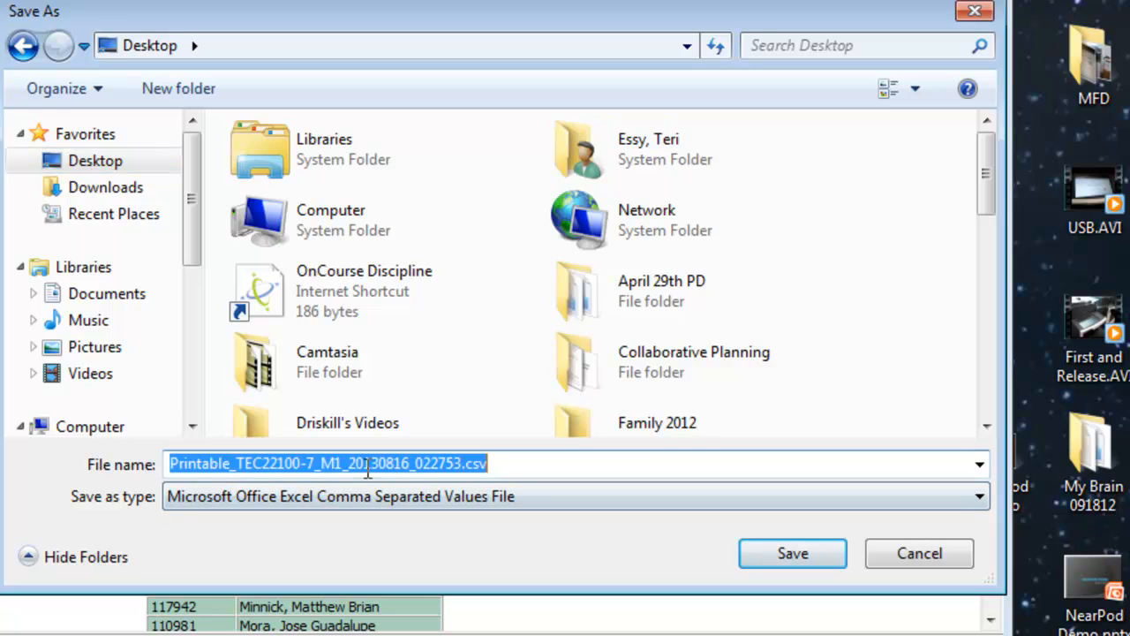
text(2A)
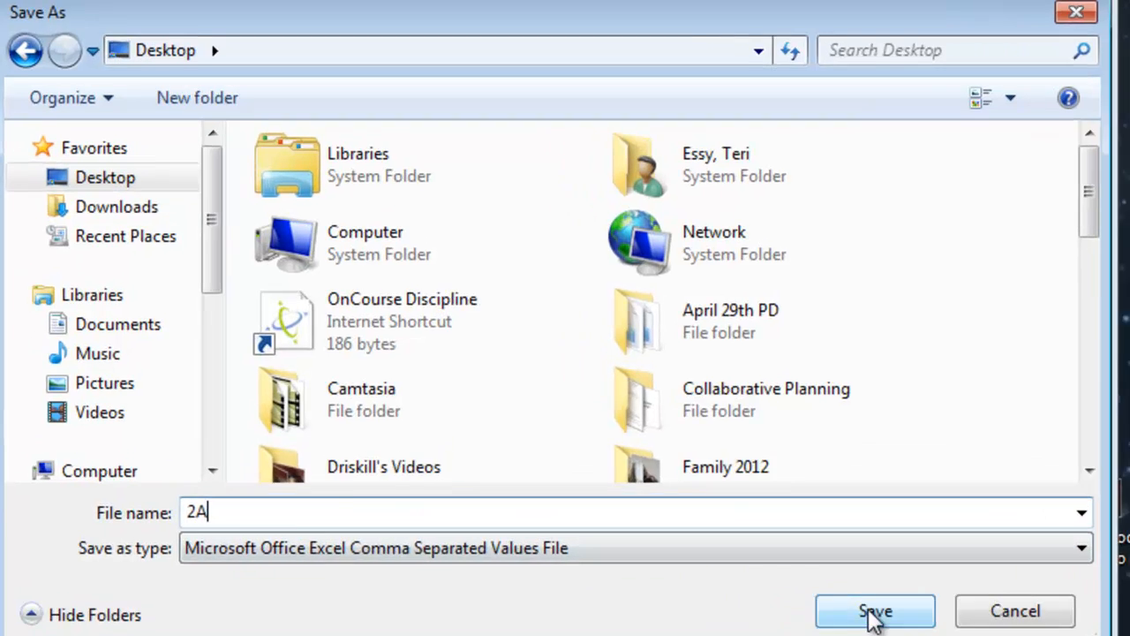
click(792, 553)
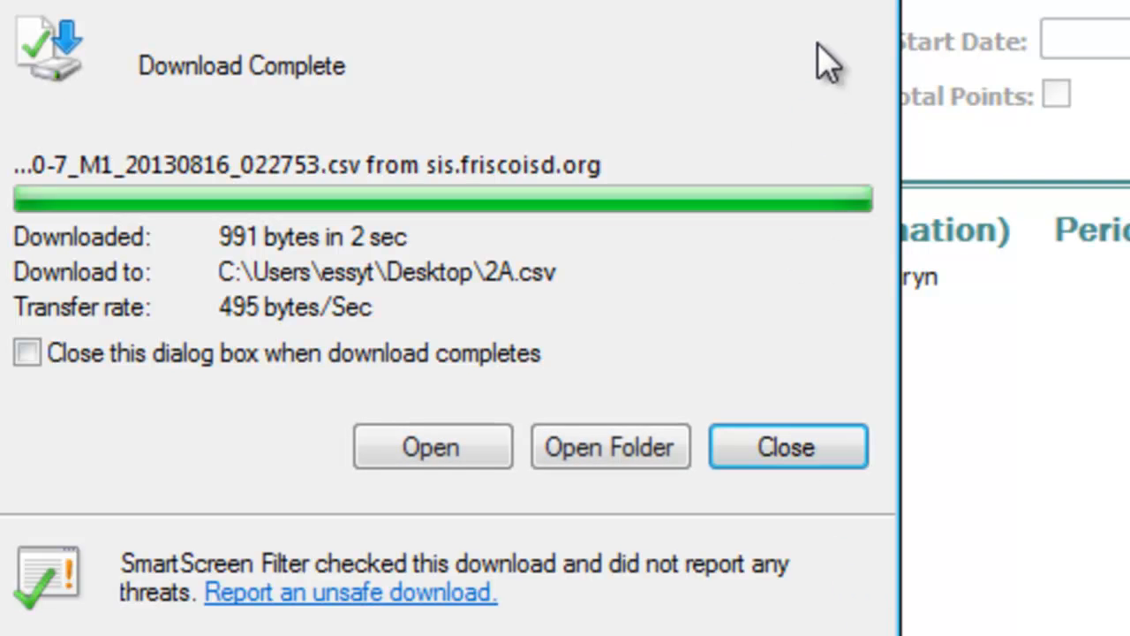
Review the downloaded 2A.csv in Excel with columns A and B fitted to their contents, closing it without saving.
click(433, 477)
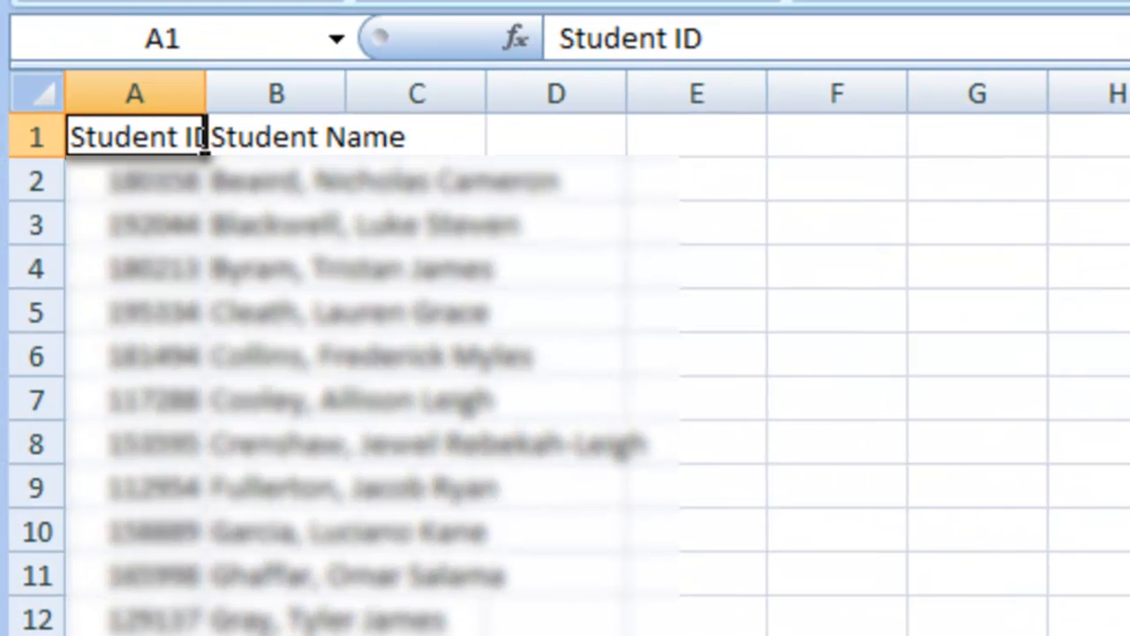
double_click(207, 94)
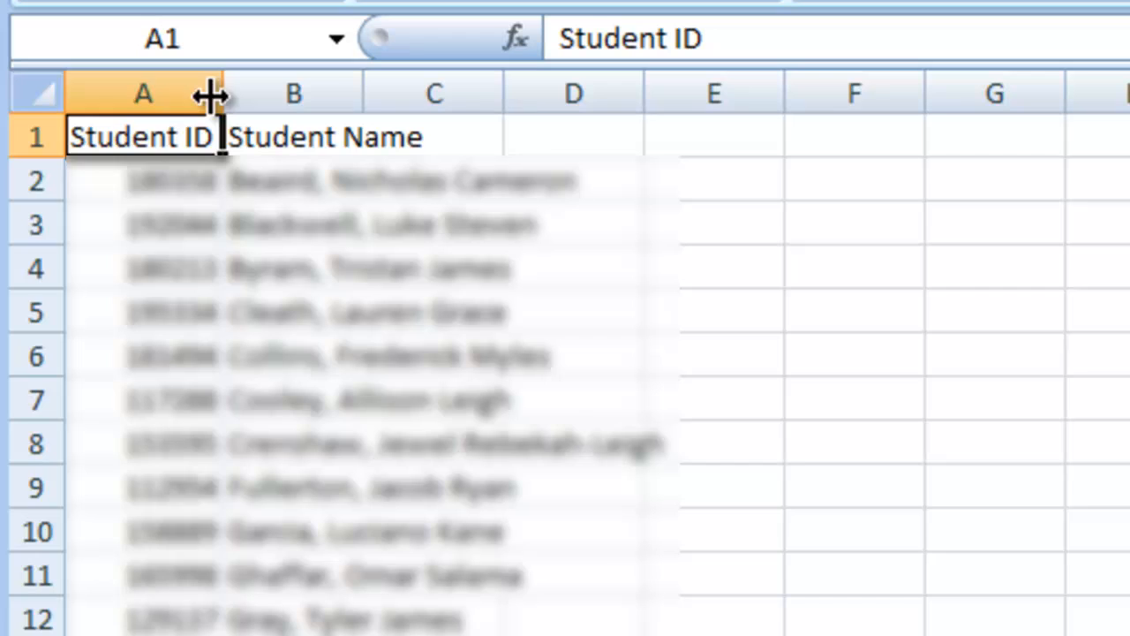
double_click(361, 93)
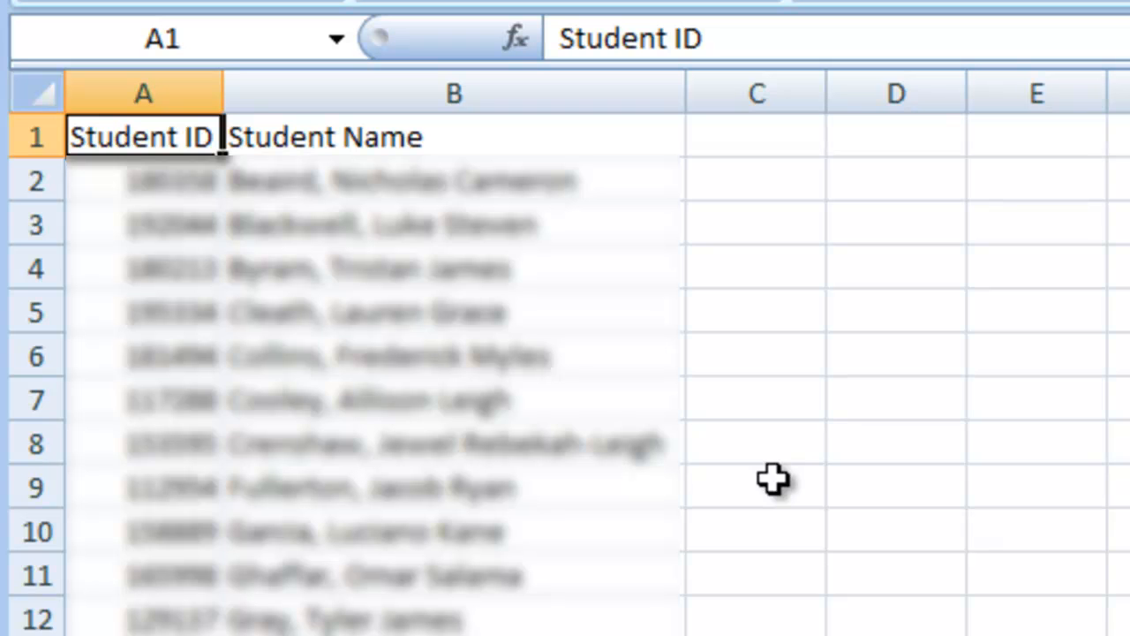
key(alt+F4)
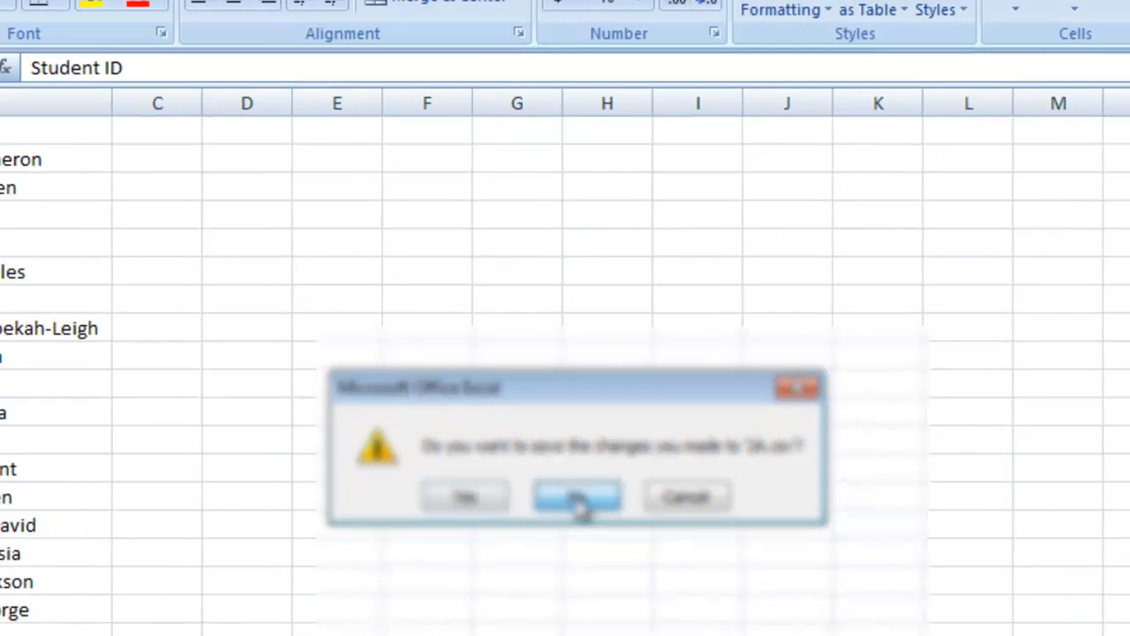
click(561, 426)
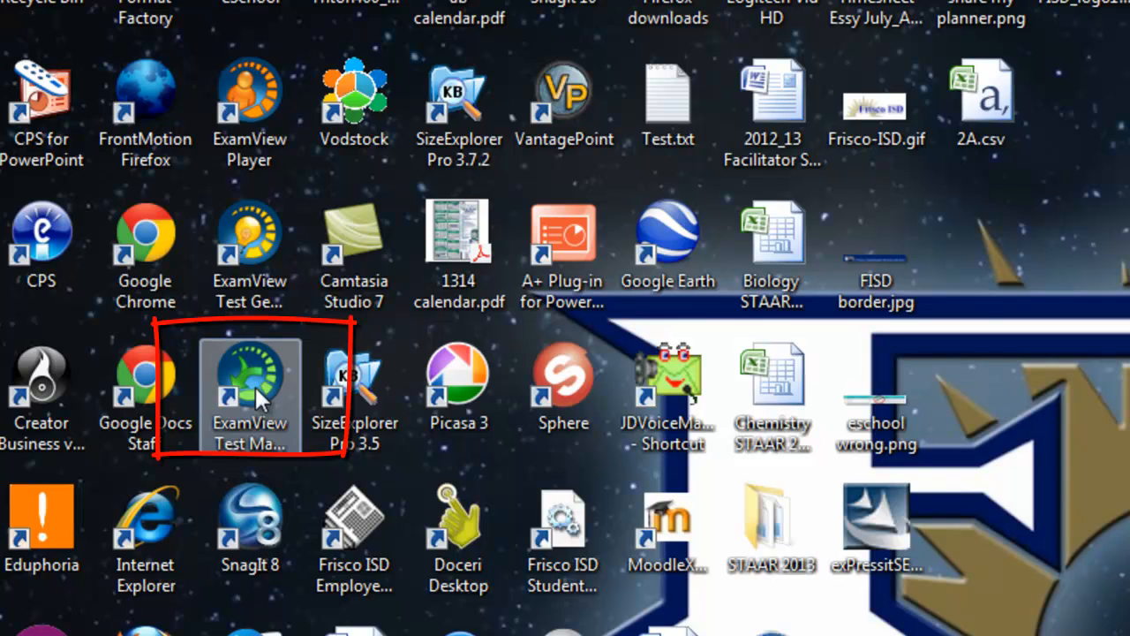
Switch to ExamView Test Manager and create a new class named 2A, replacing the instructor name with the teacher's surname.
double_click(254, 384)
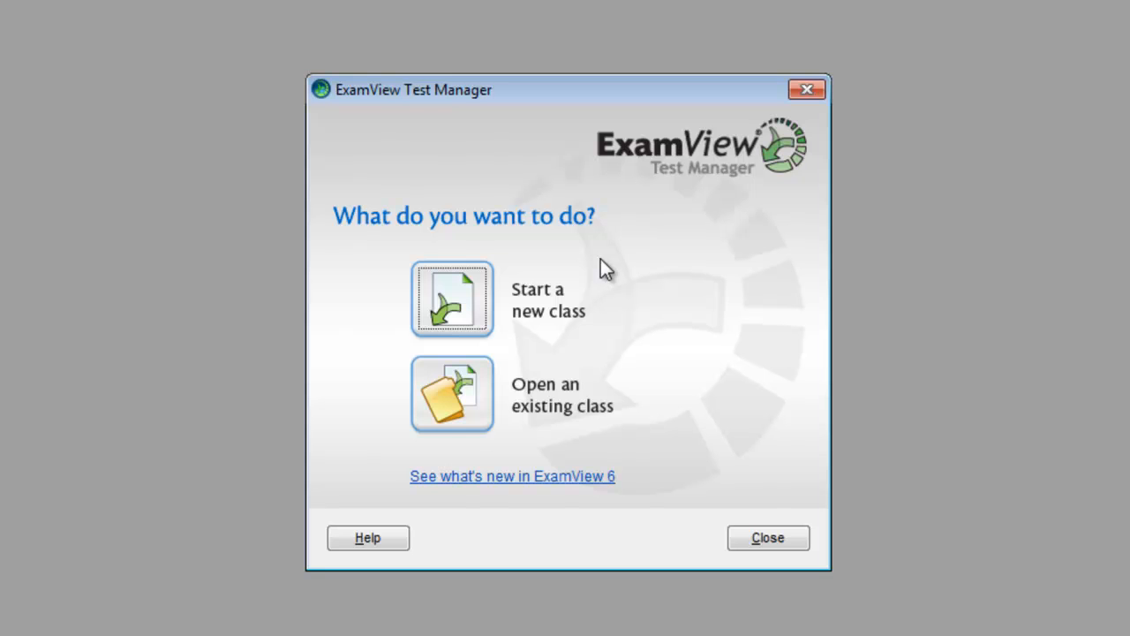
click(441, 297)
text(2A)
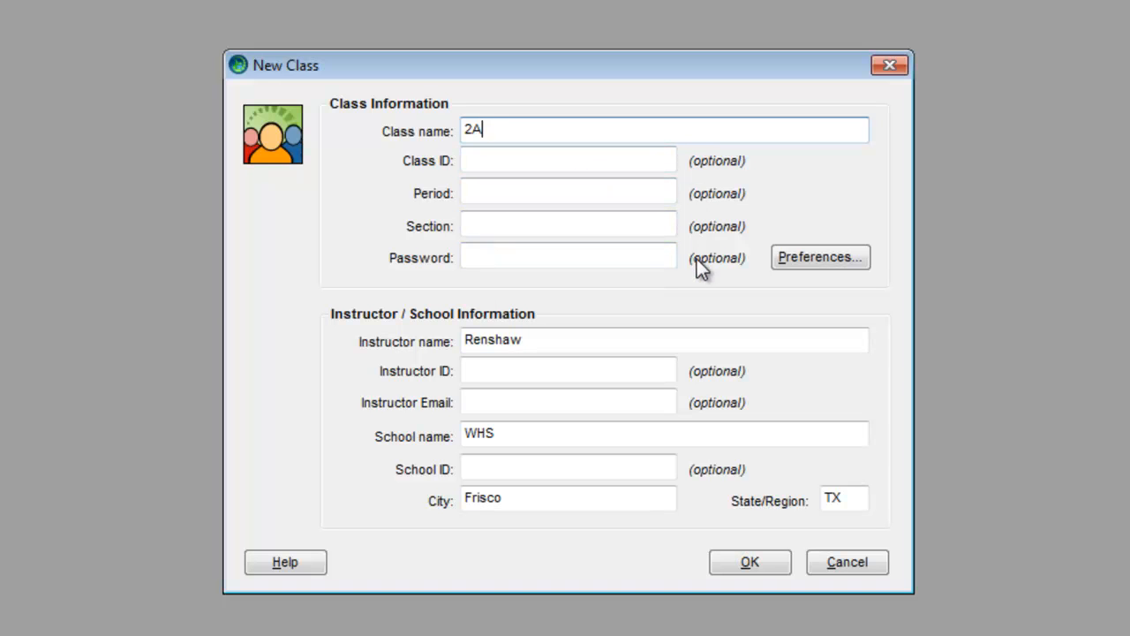
click(556, 336)
drag(548, 334, 407, 336)
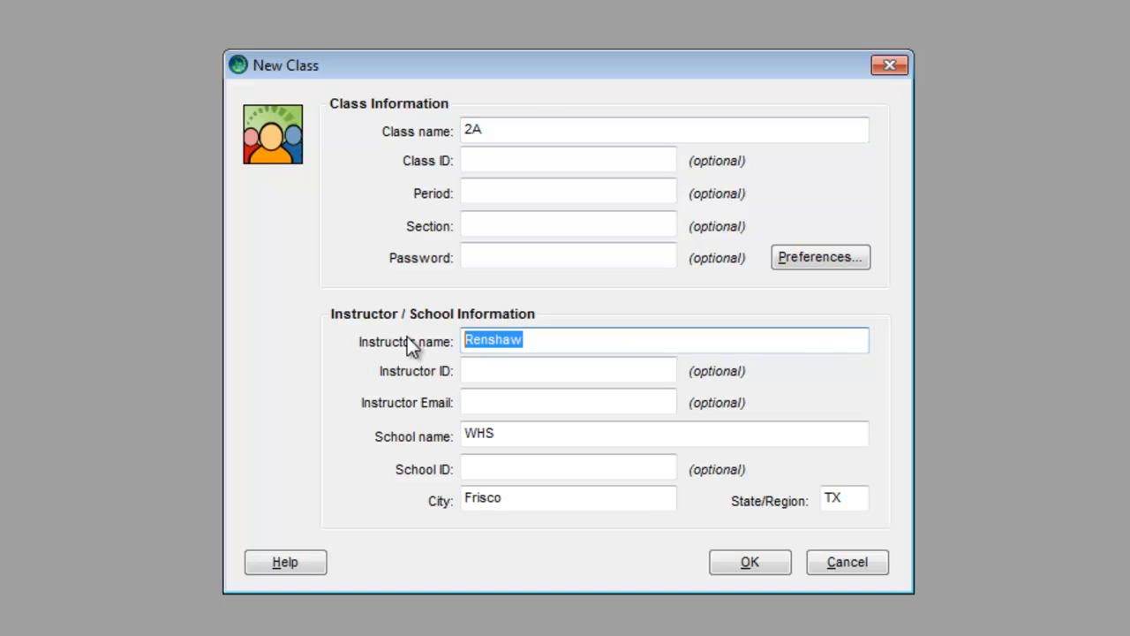
text(Essy)
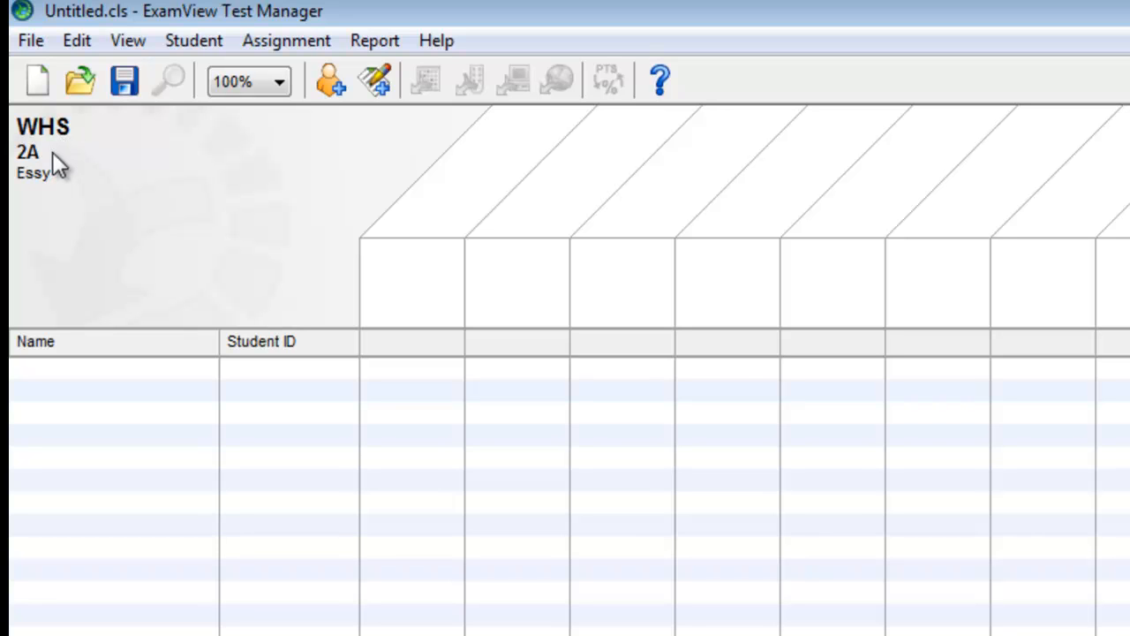
Start a class roster import from text, using 2A.csv on the Desktop.
click(37, 42)
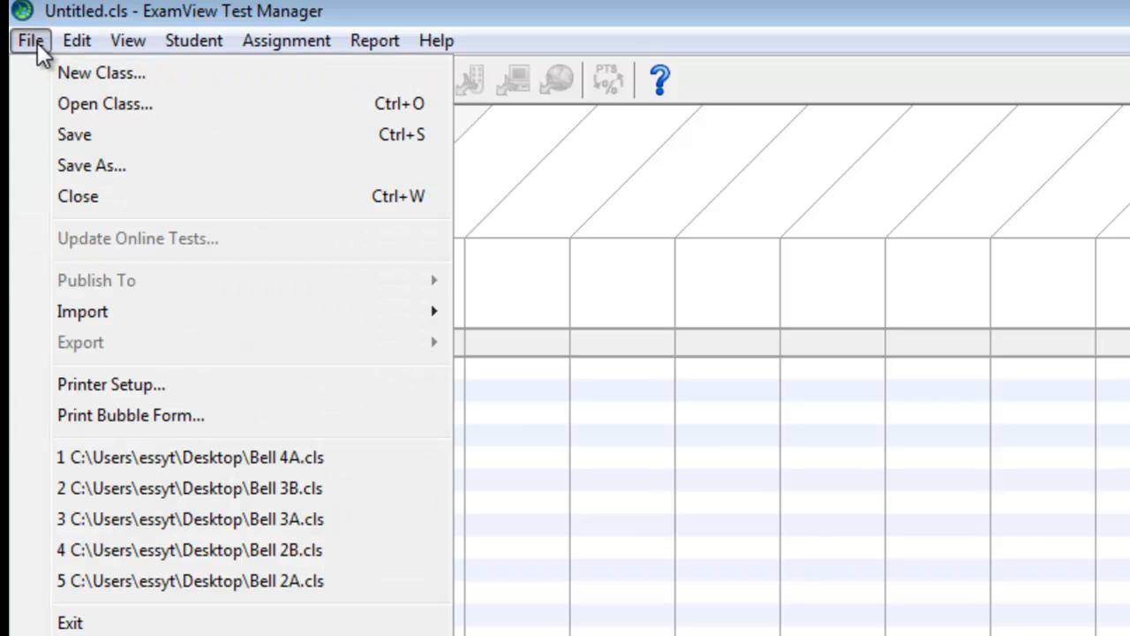
mouse_move(113, 305)
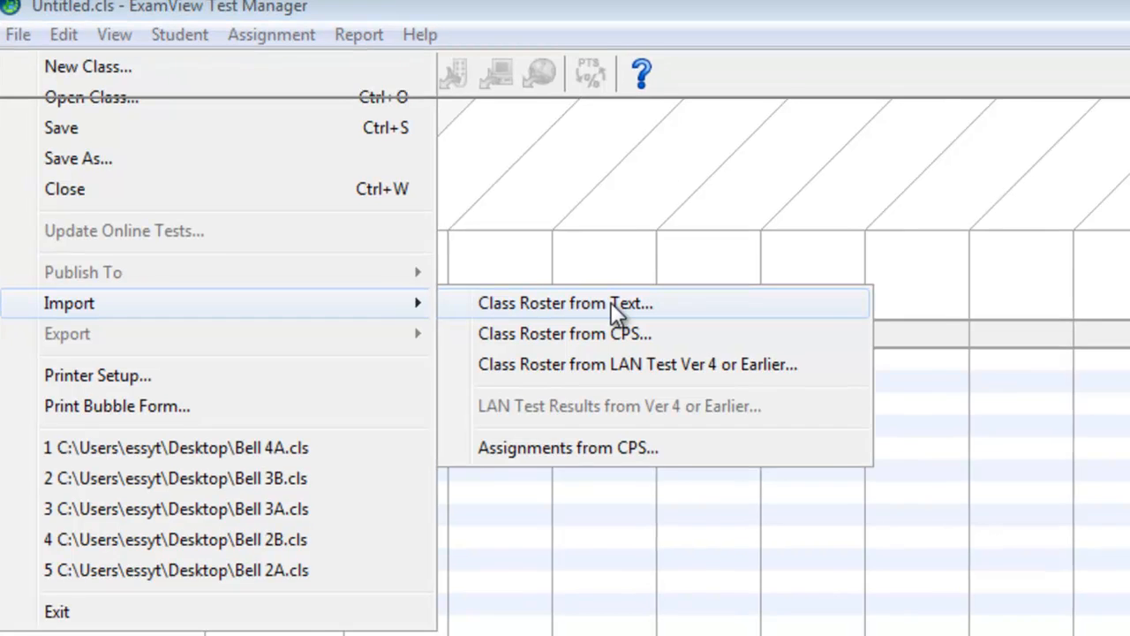
click(629, 310)
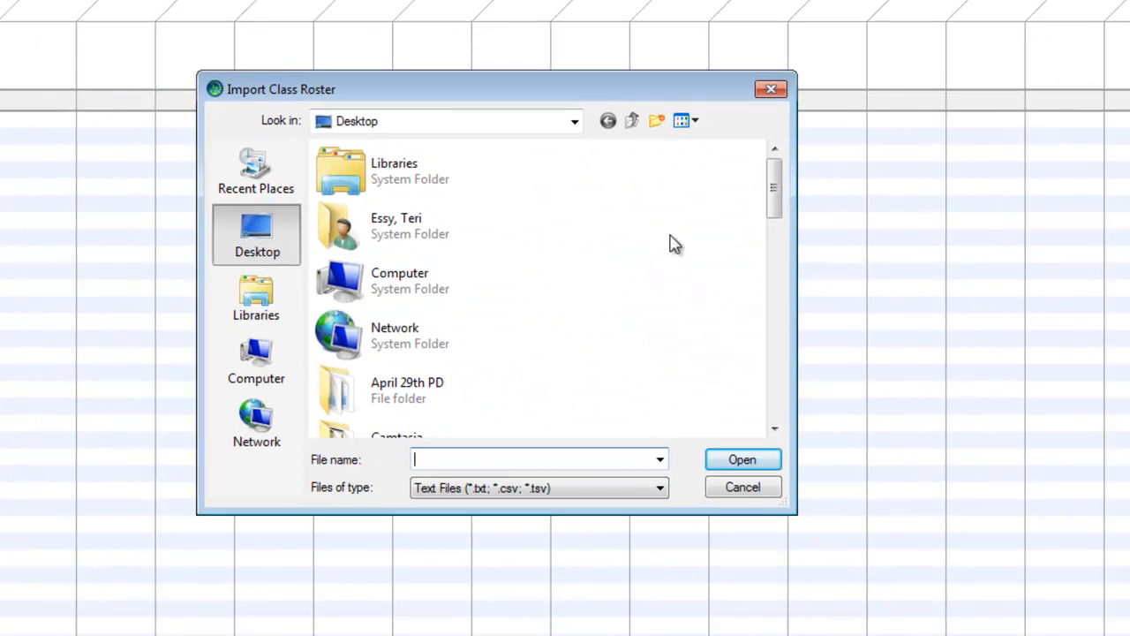
drag(777, 182, 774, 391)
click(391, 362)
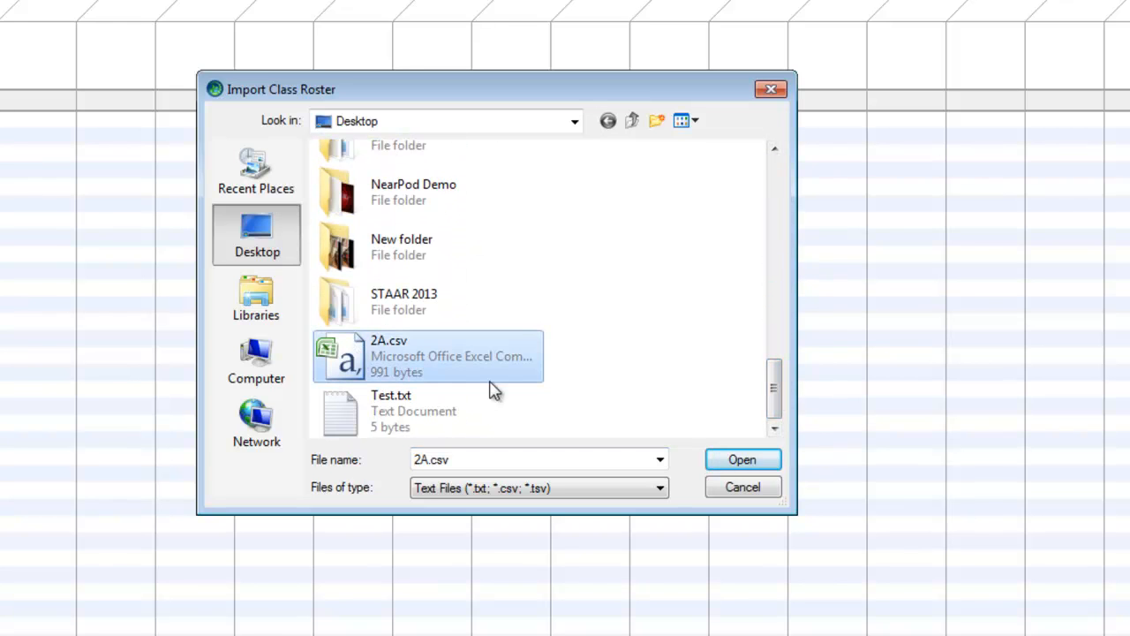
click(740, 461)
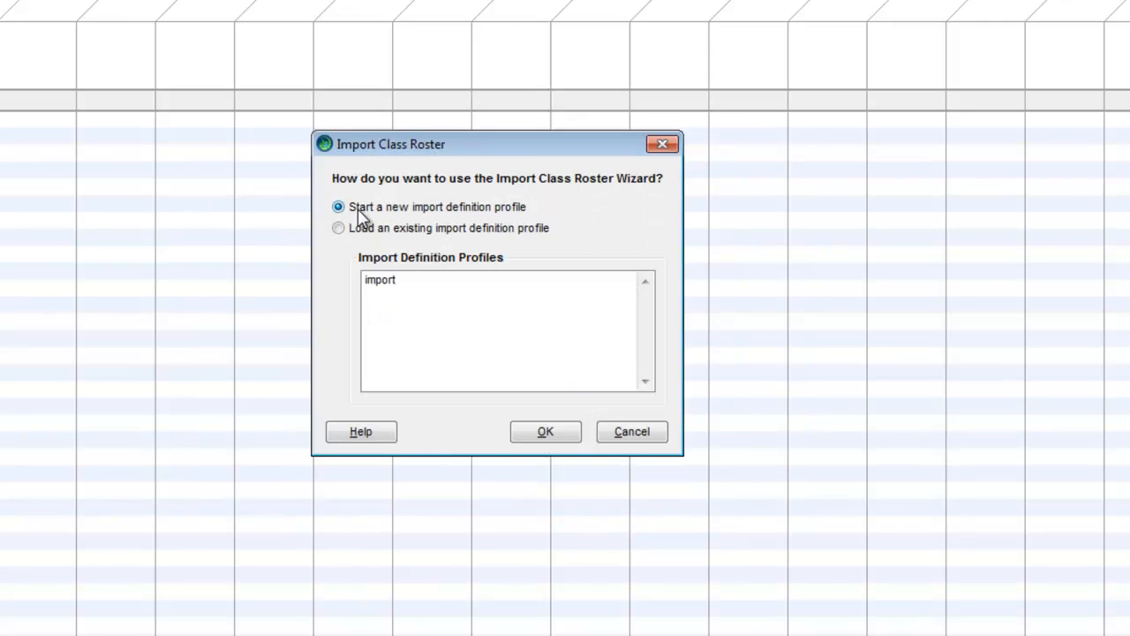
Set up a new import definition profile starting at row 2, with full names in a single field (Last Name First Name).
click(546, 432)
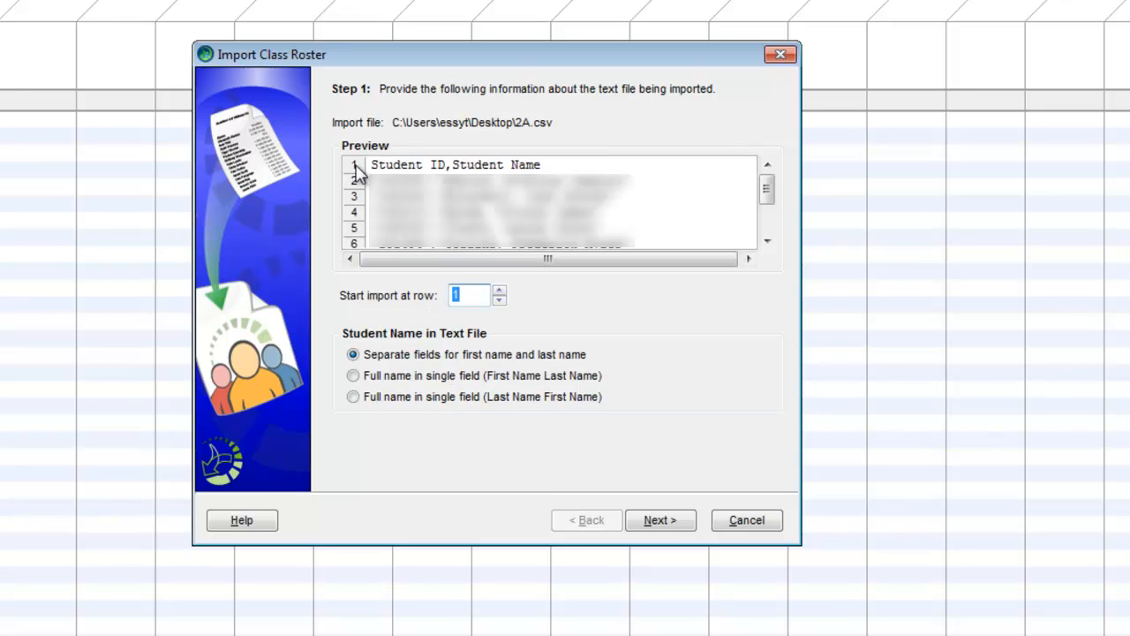
click(498, 289)
click(370, 400)
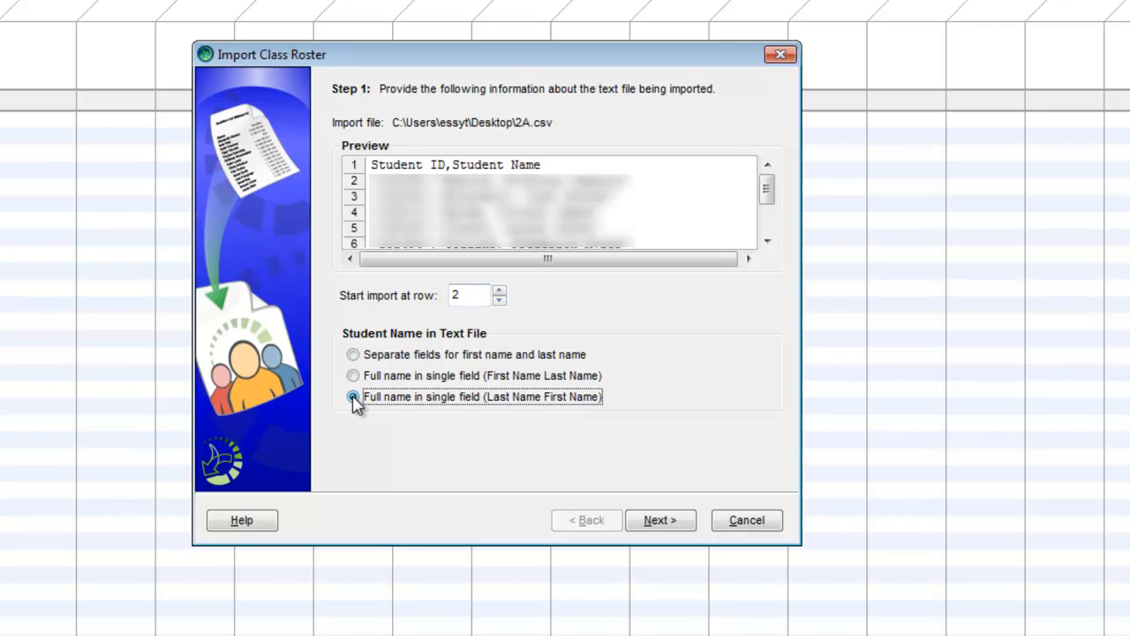
click(674, 524)
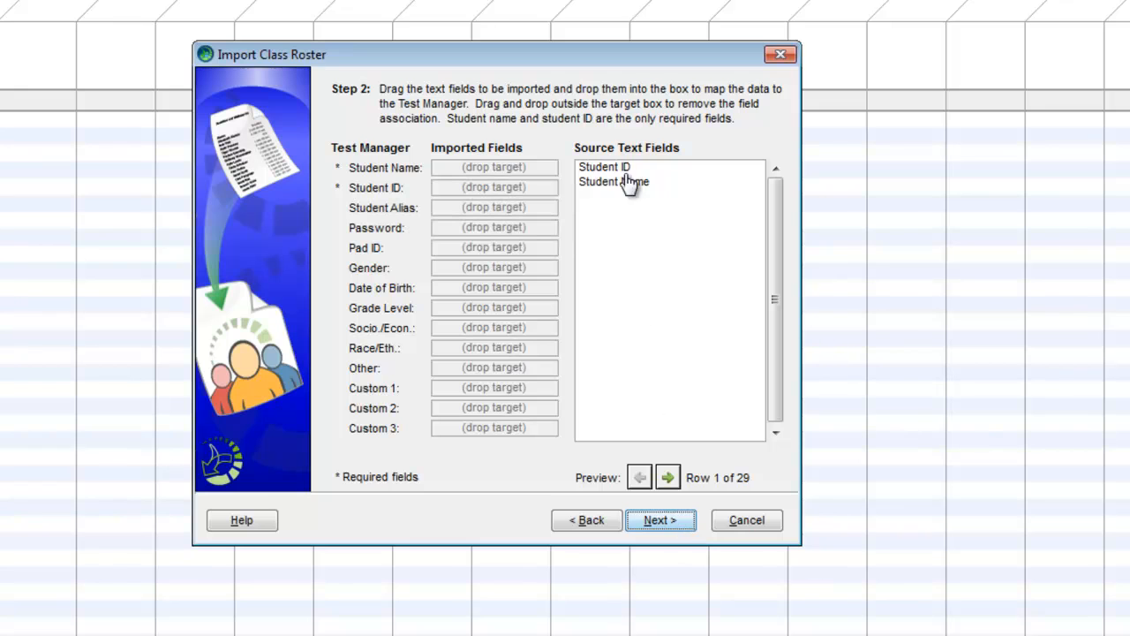
Map the source fields Student ID and Student Name to the matching Test Manager fields and finish the import wizard.
drag(613, 168, 499, 195)
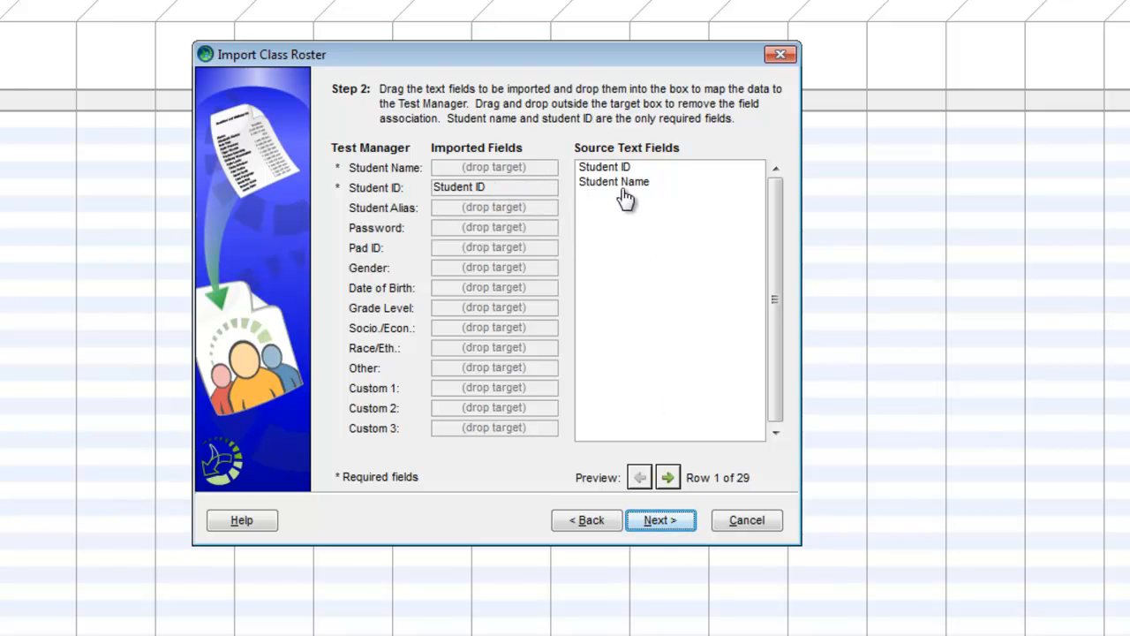
drag(624, 185, 495, 177)
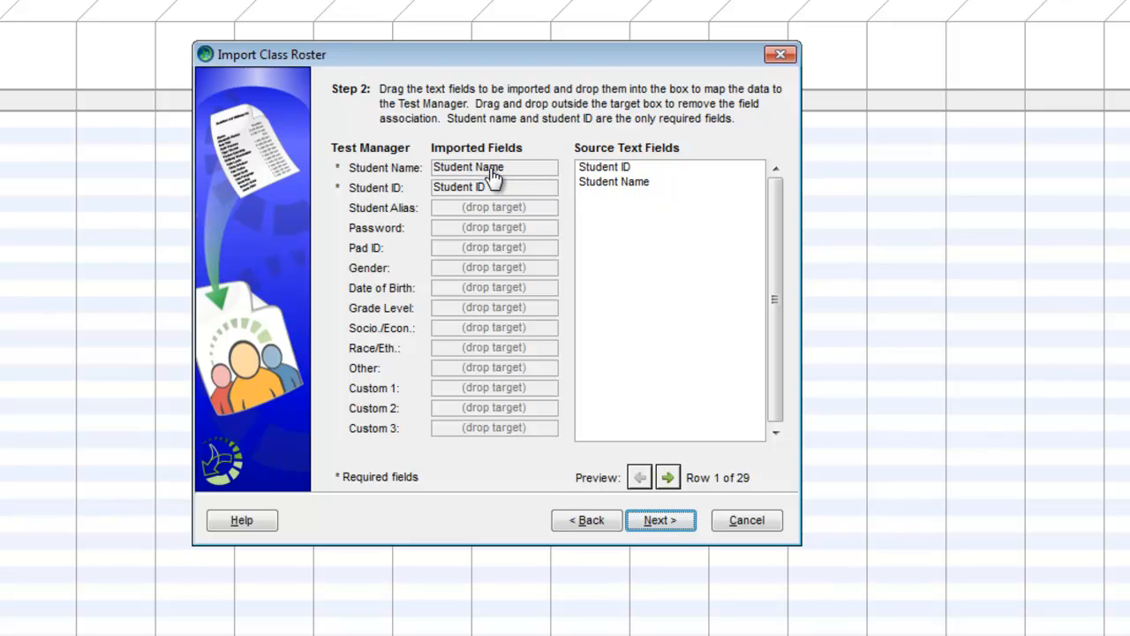
click(668, 522)
click(677, 524)
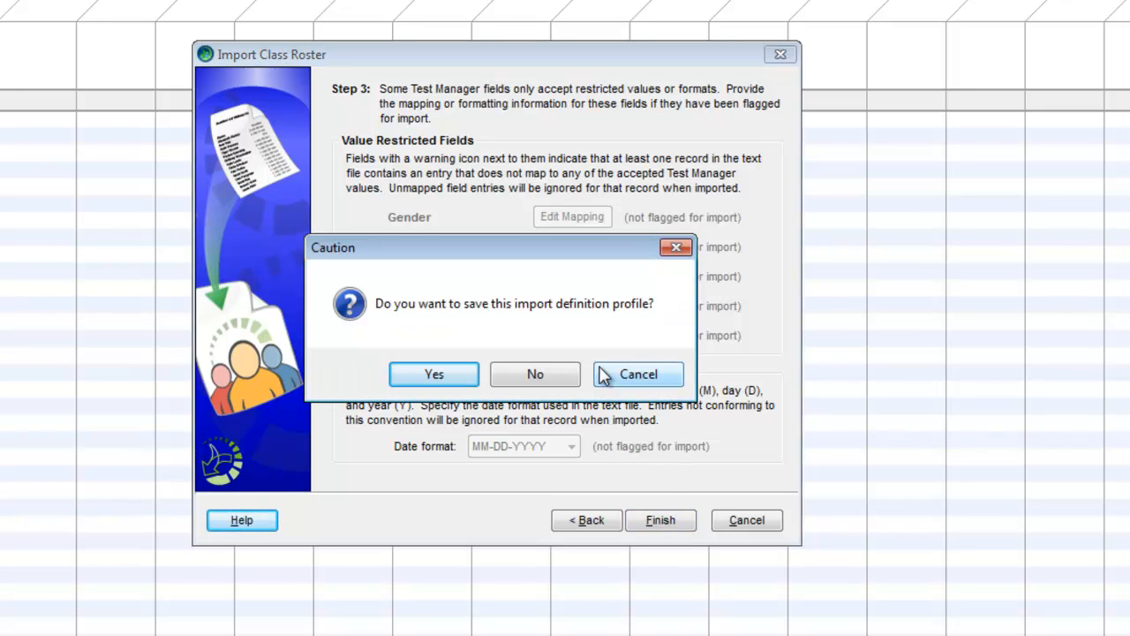
Save the import definition profile as import, replacing the existing file, and complete the roster import.
click(452, 381)
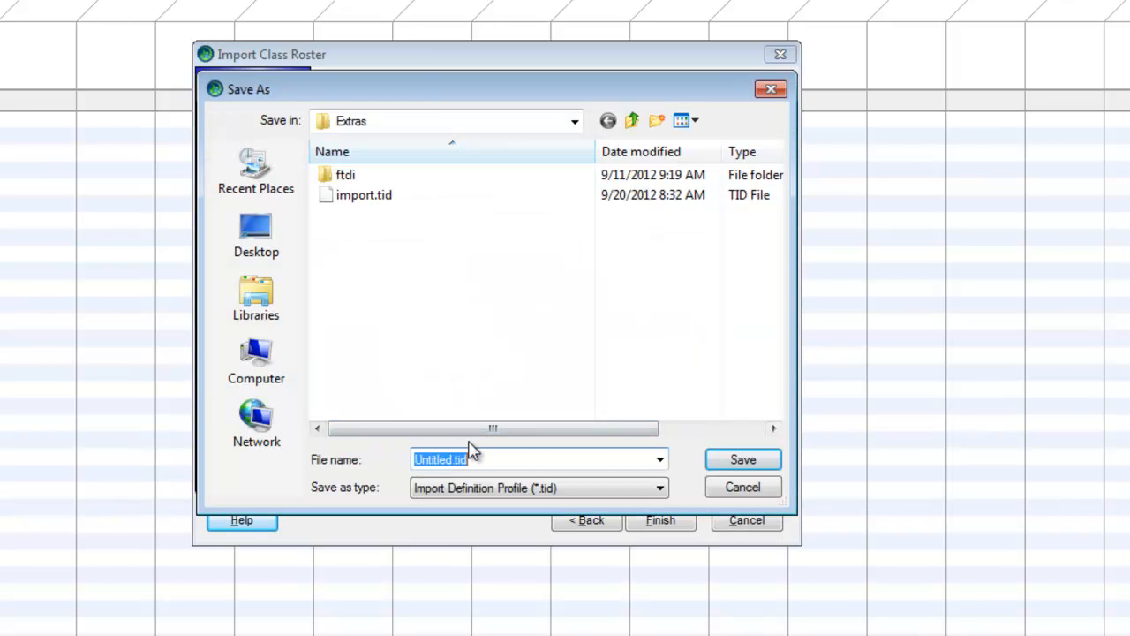
text(import)
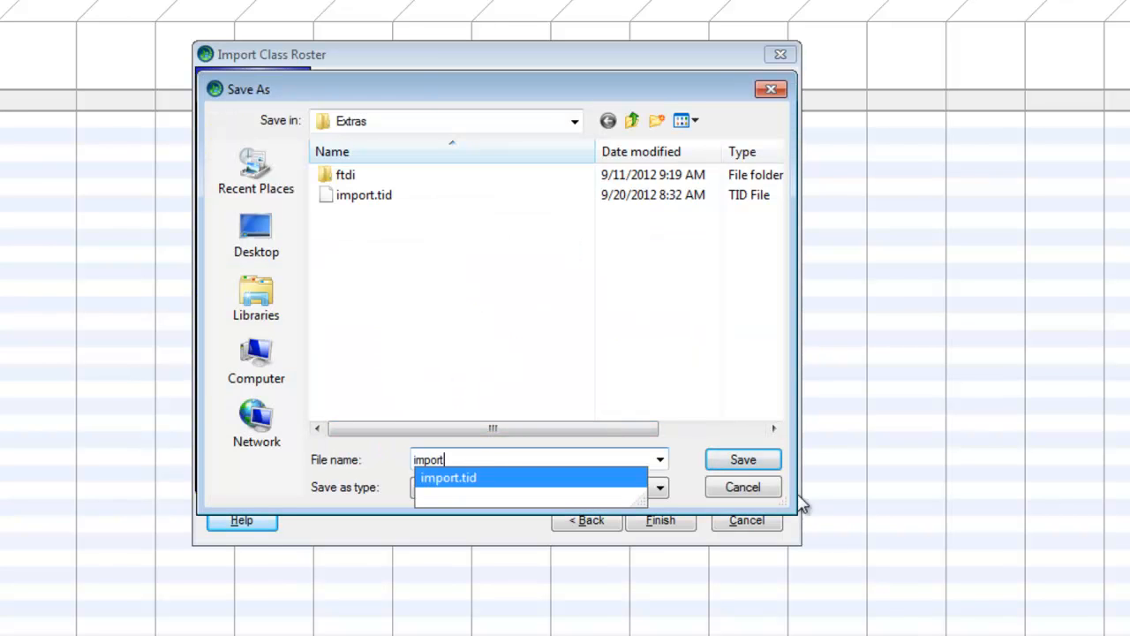
click(749, 461)
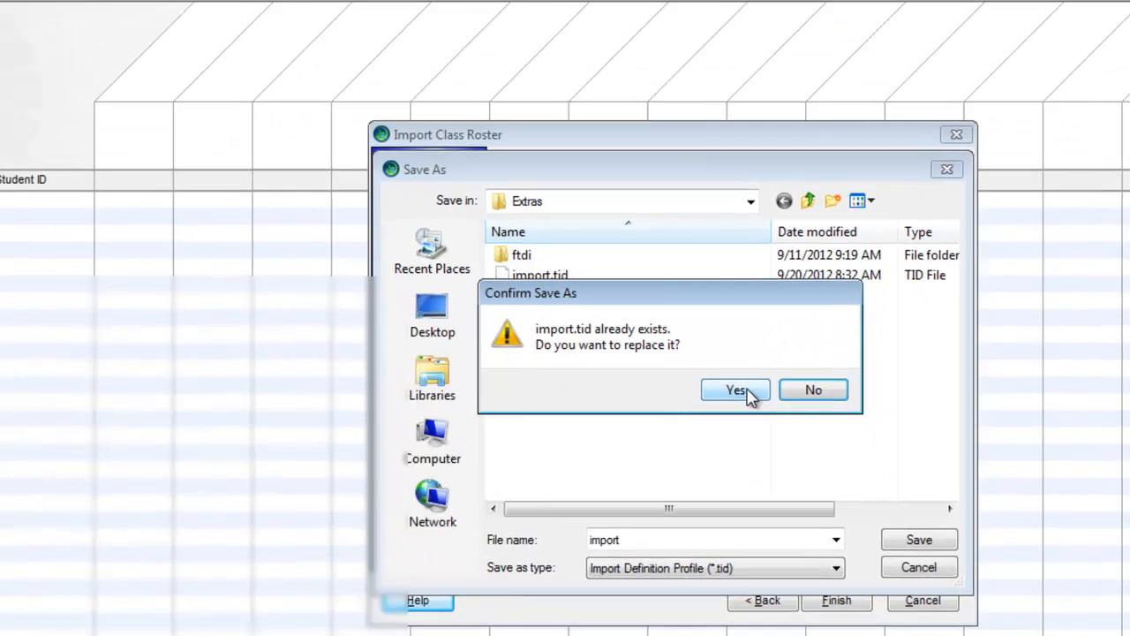
click(580, 310)
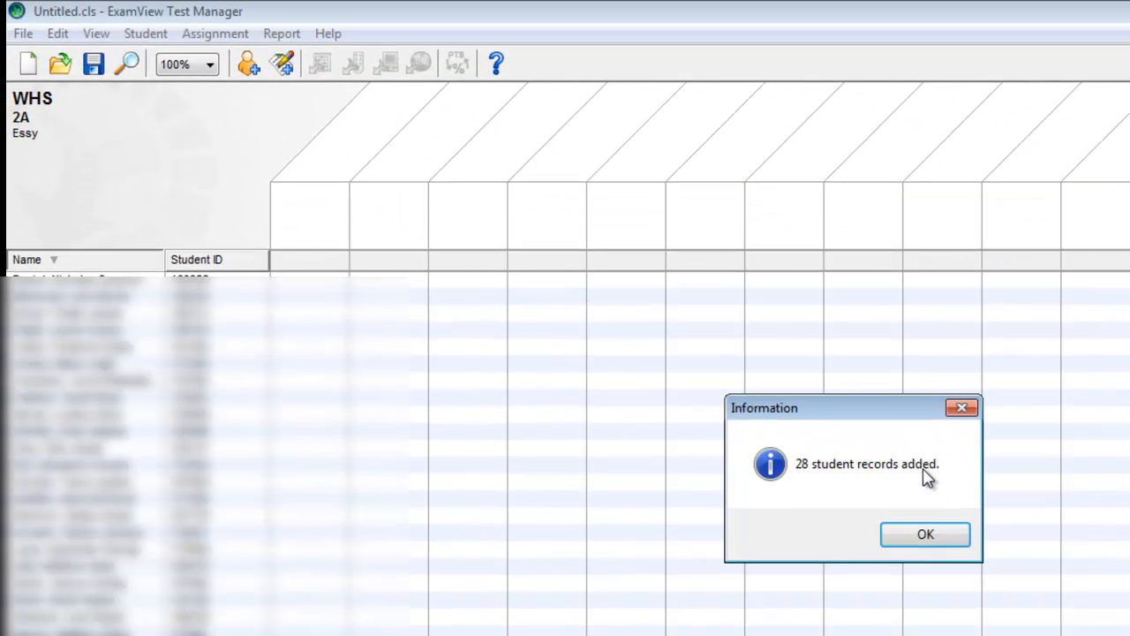
click(942, 541)
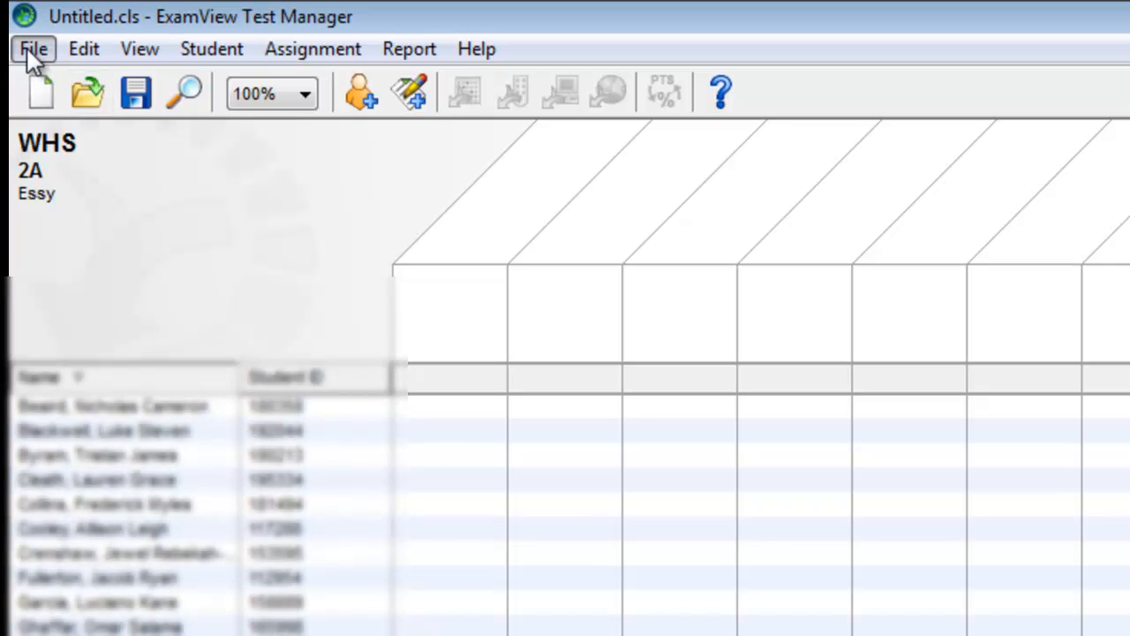
Save the class as 2A in the Class folder inside the Examview folder on the H: network drive.
click(29, 43)
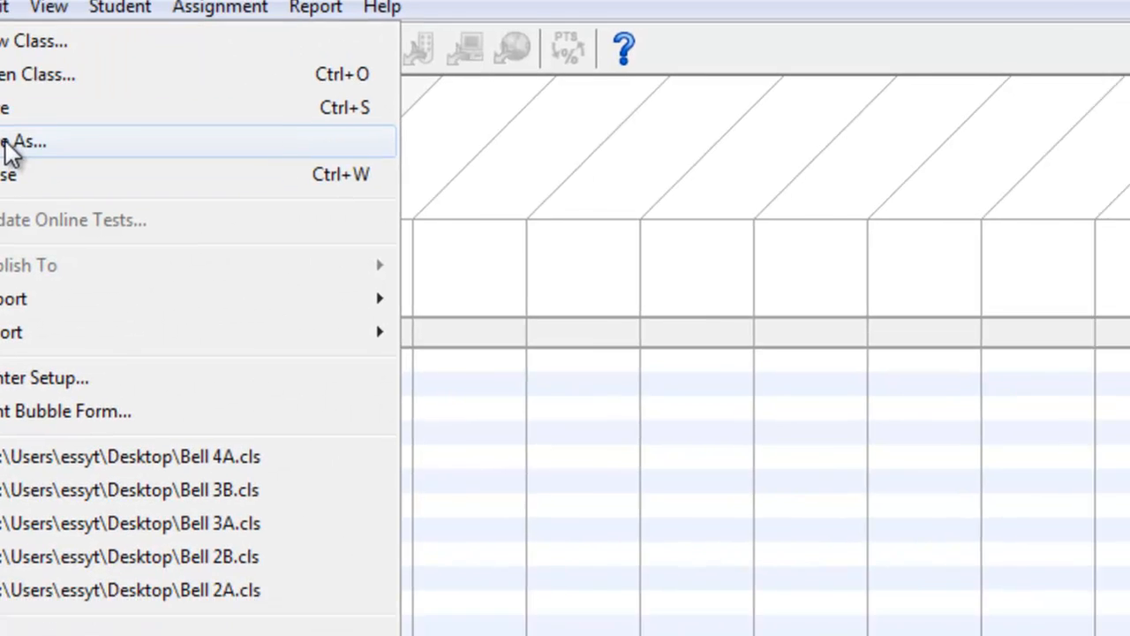
click(102, 186)
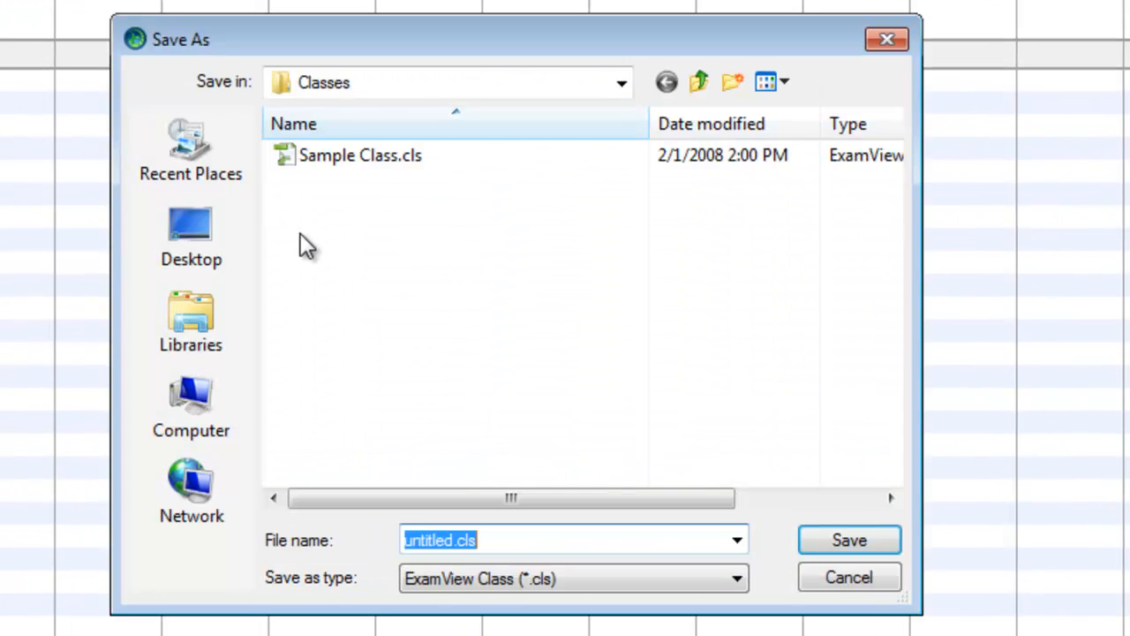
click(621, 82)
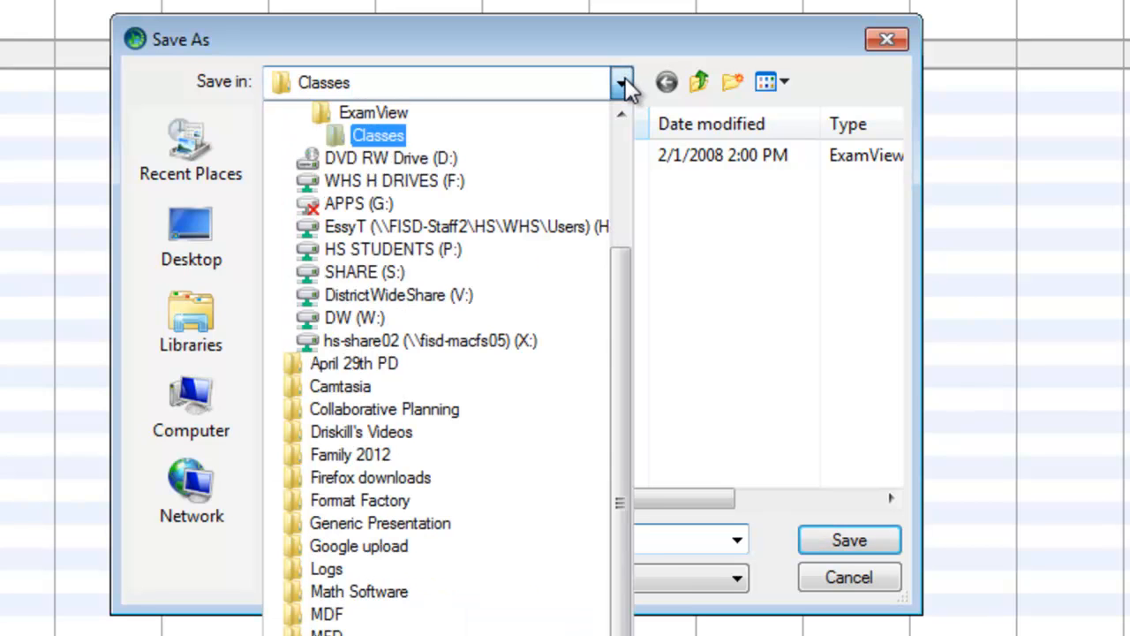
scroll(617, 84, up, 2)
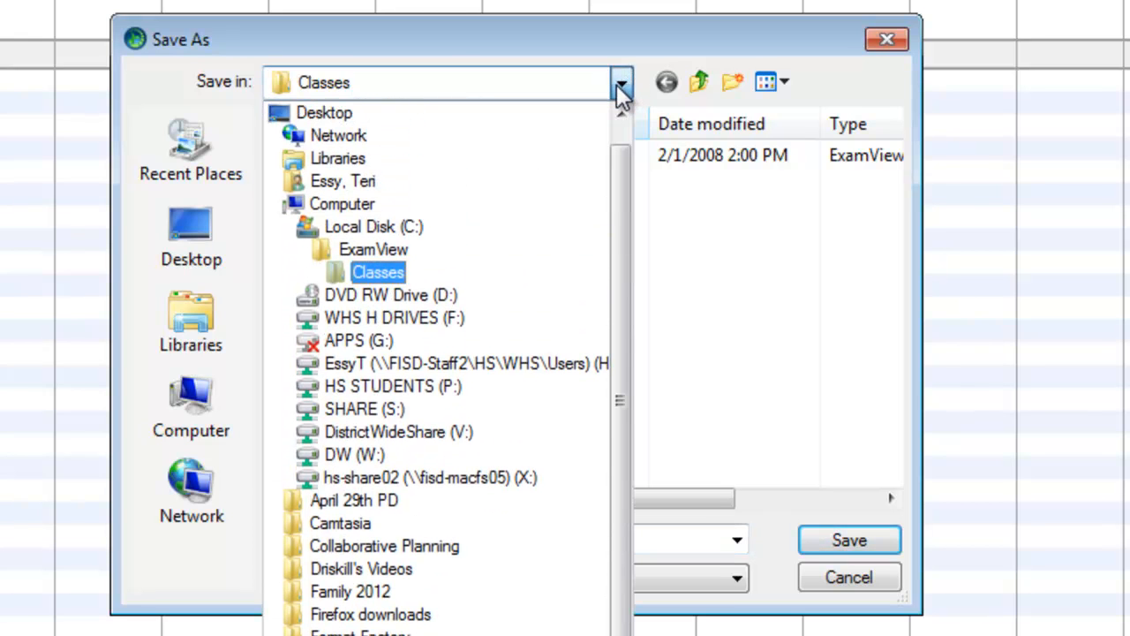
click(518, 365)
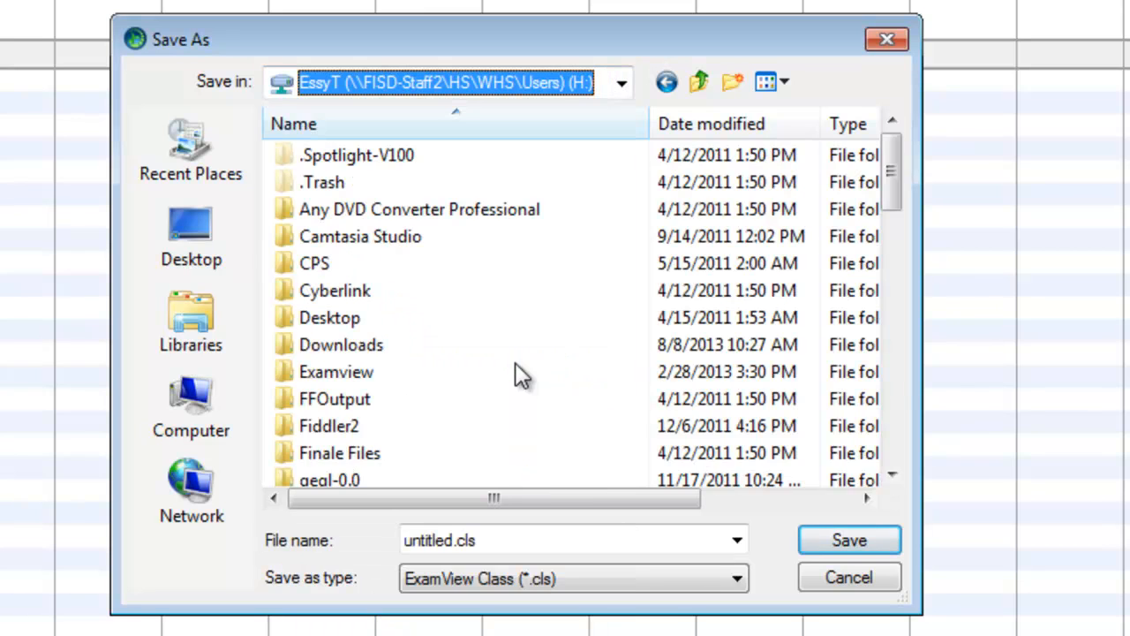
double_click(308, 372)
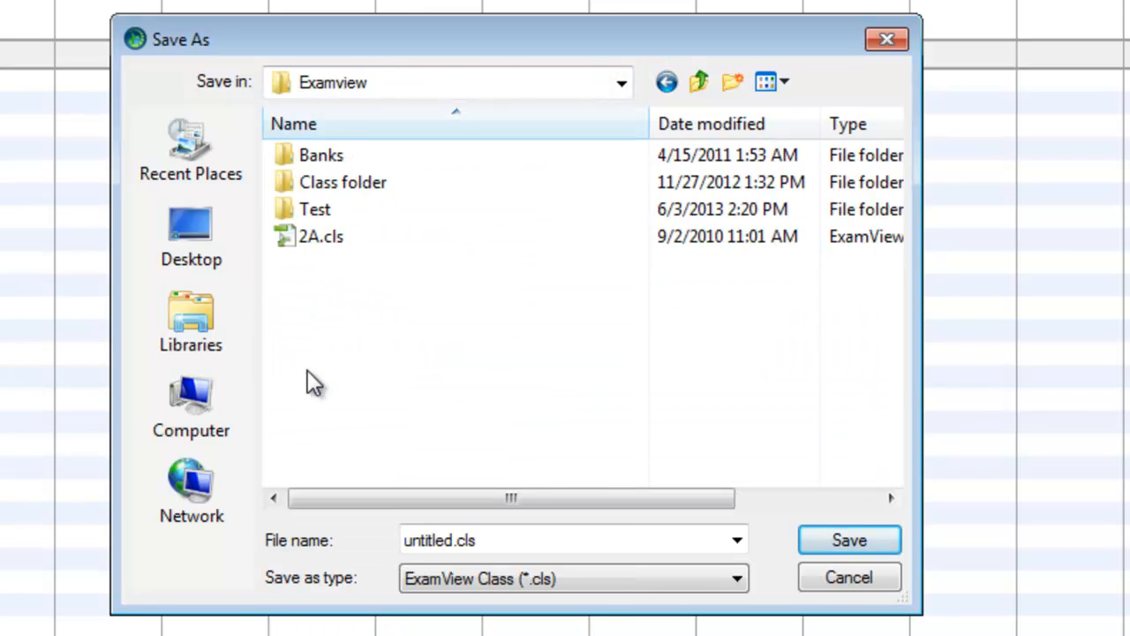
double_click(326, 185)
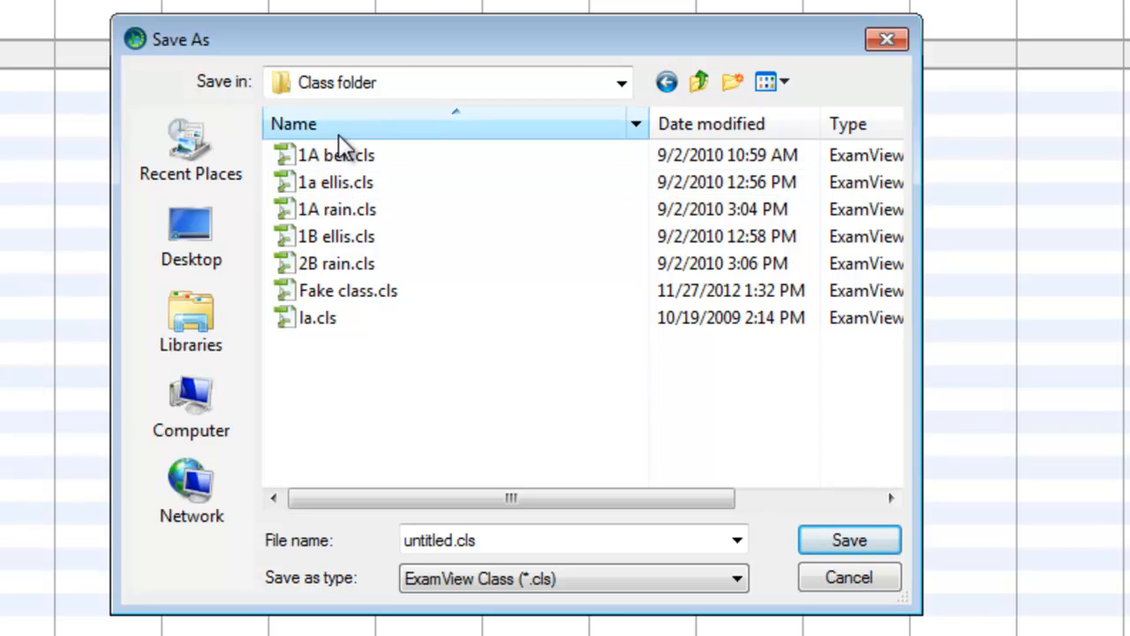
double_click(487, 539)
text(2A)
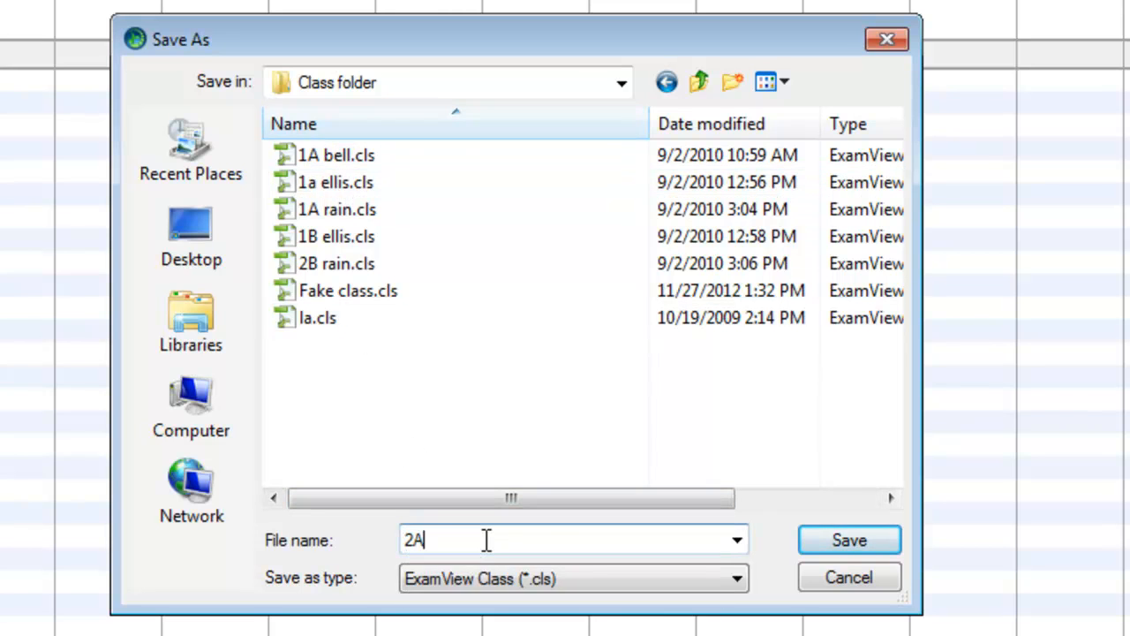
click(834, 540)
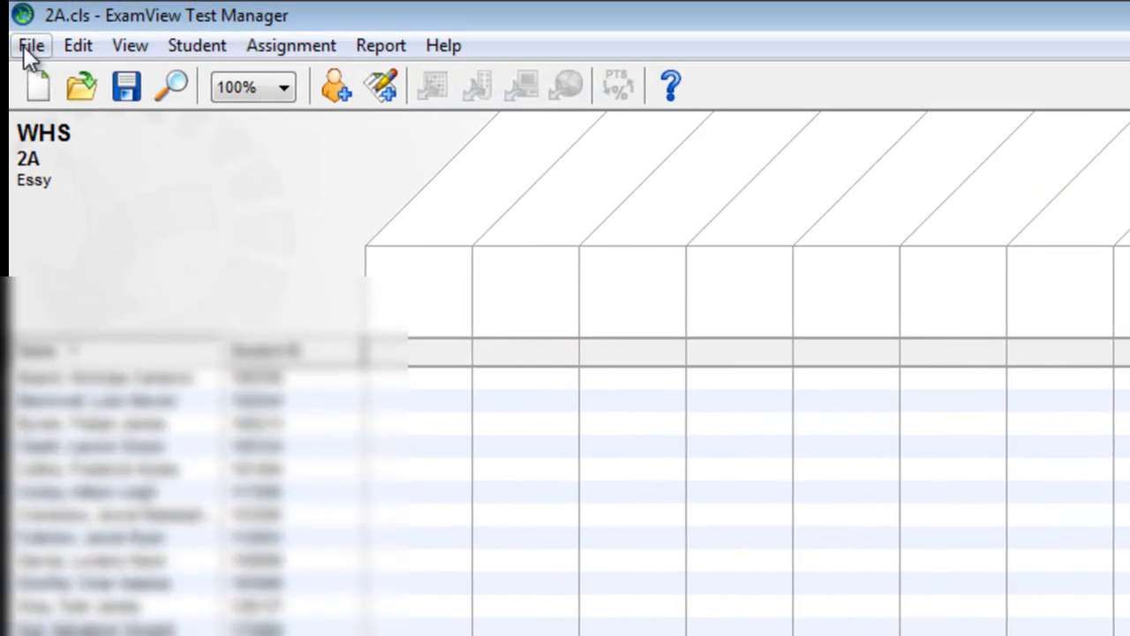
Create a new class named 3A and replace the instructor name with the teacher's surname.
click(31, 49)
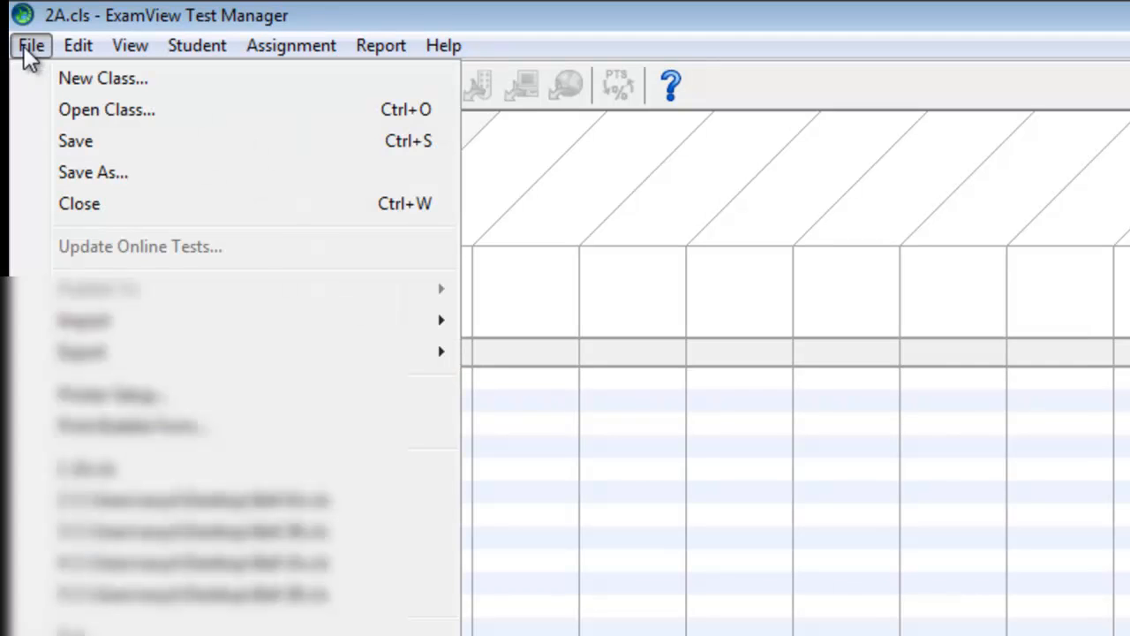
click(87, 81)
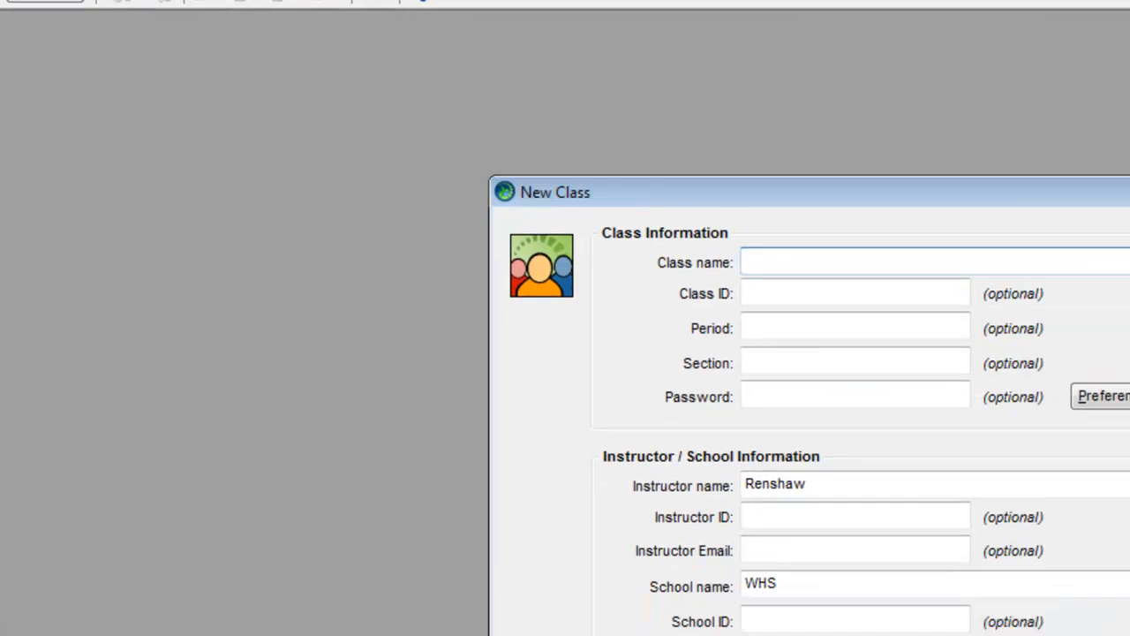
text(3A)
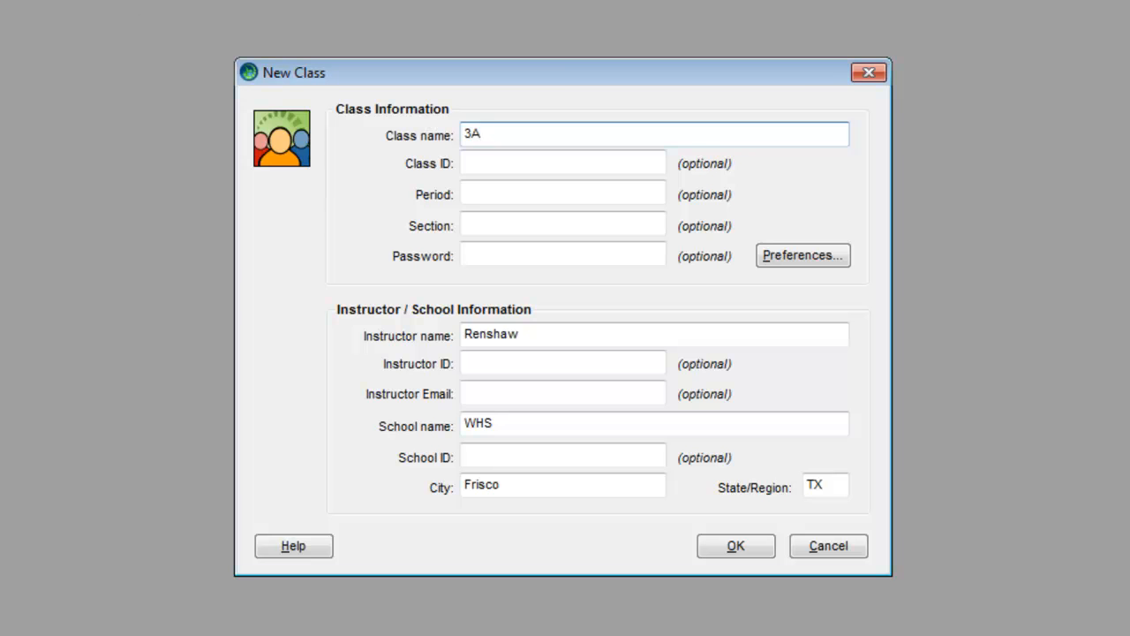
drag(531, 335, 434, 332)
text(Essy)
click(748, 552)
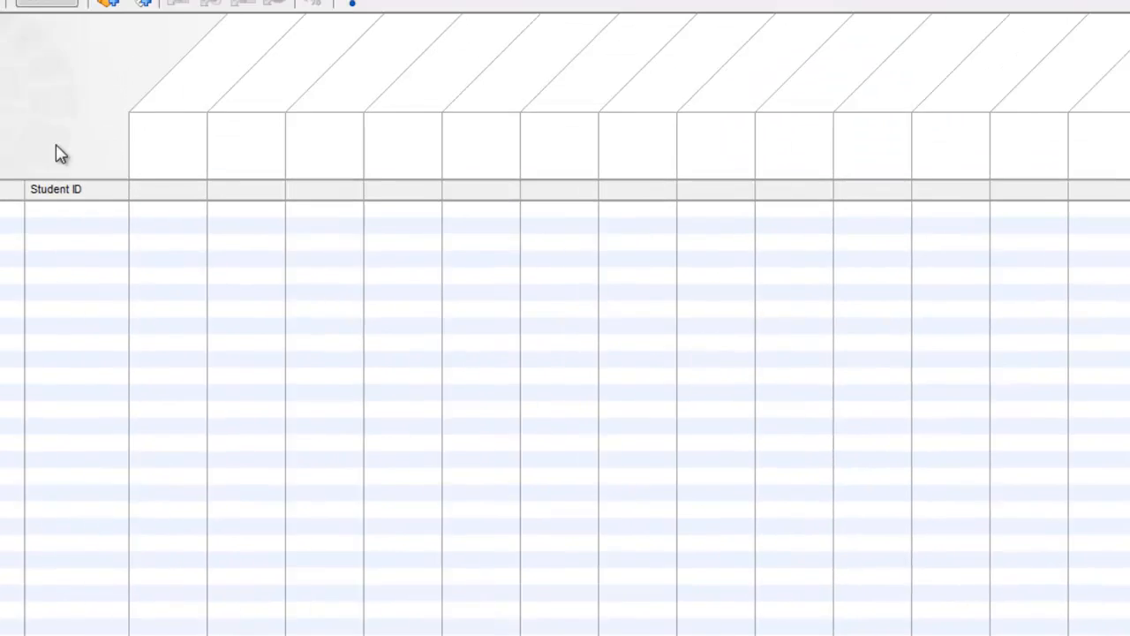
Start a class roster import from text for class 3A, using 2A.csv on the Desktop.
click(20, 30)
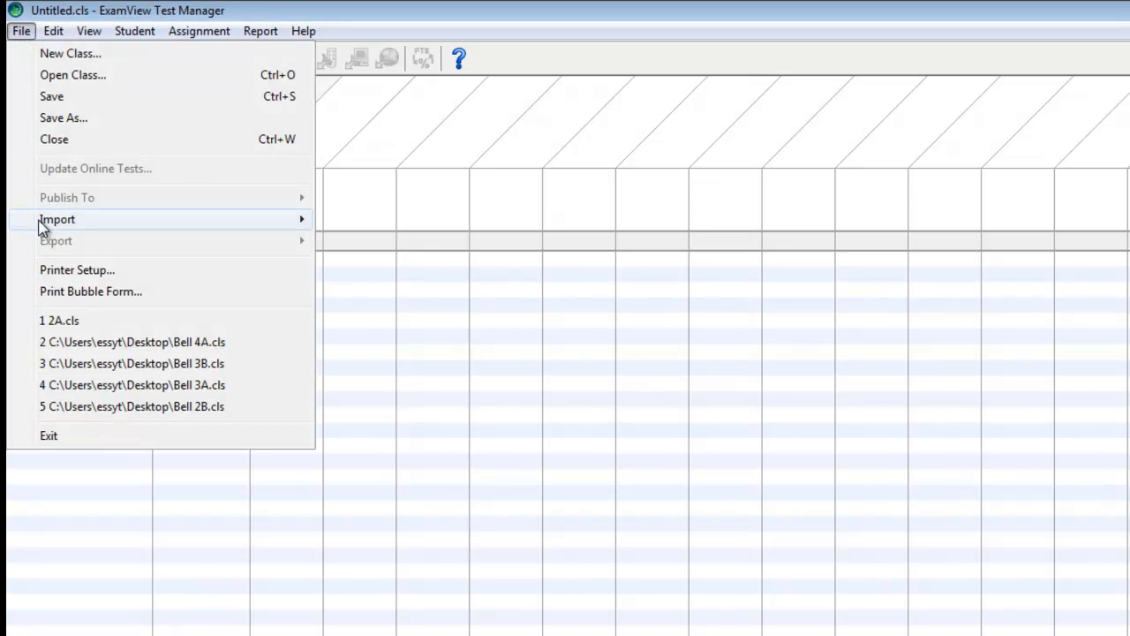
mouse_move(43, 227)
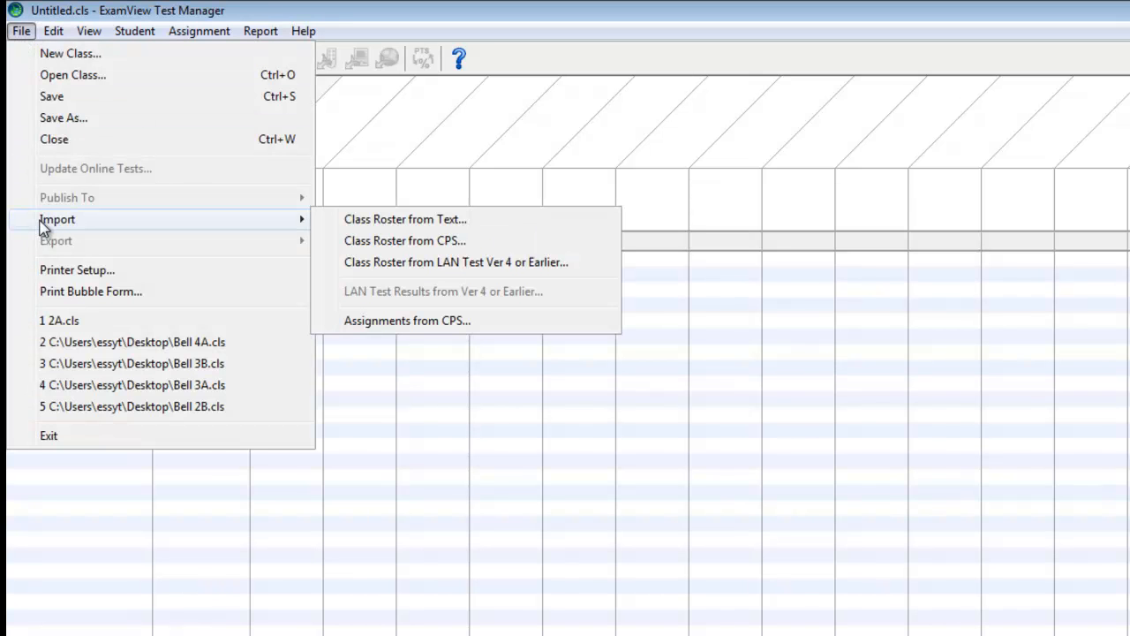
click(488, 227)
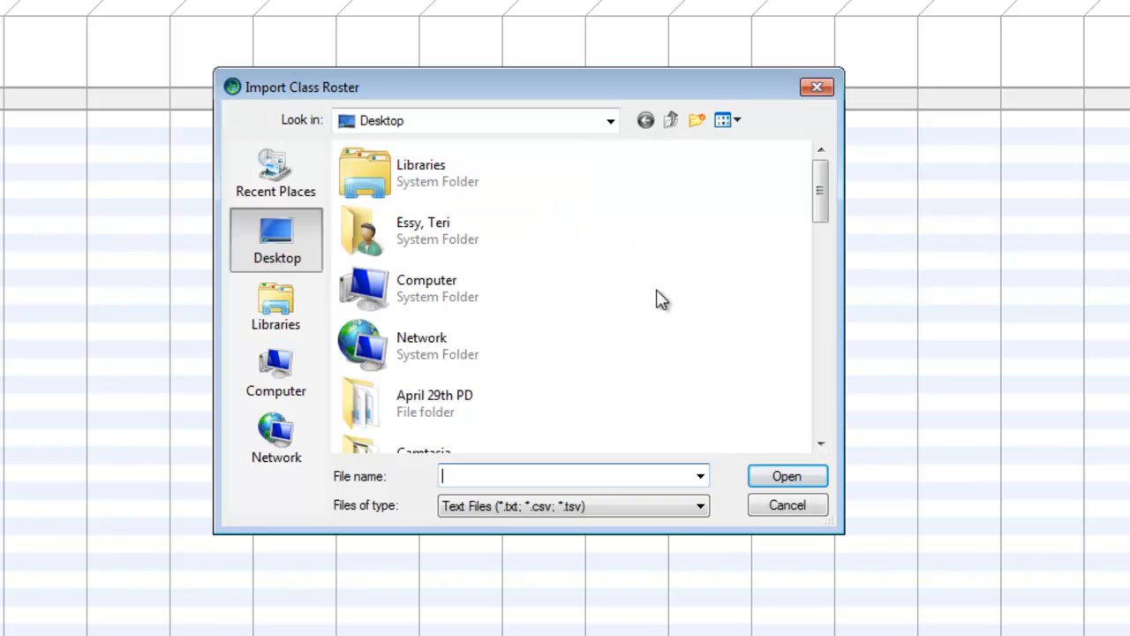
drag(820, 217, 808, 416)
click(494, 366)
click(790, 481)
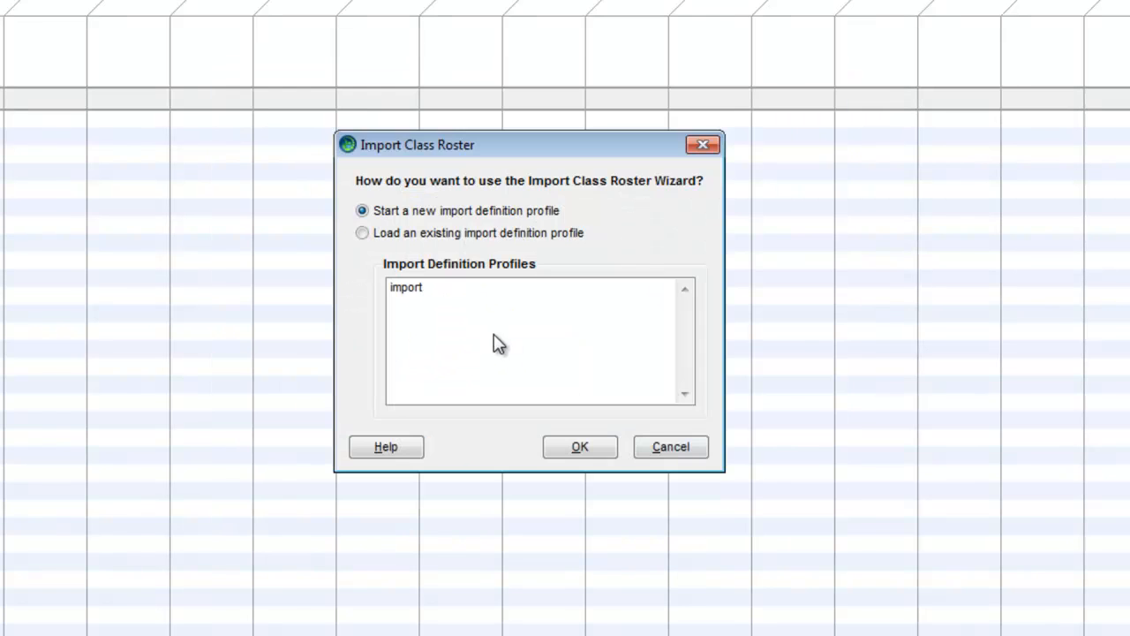
Load the existing import definition profile named import and complete the roster import with its stored settings and field mapping.
click(416, 291)
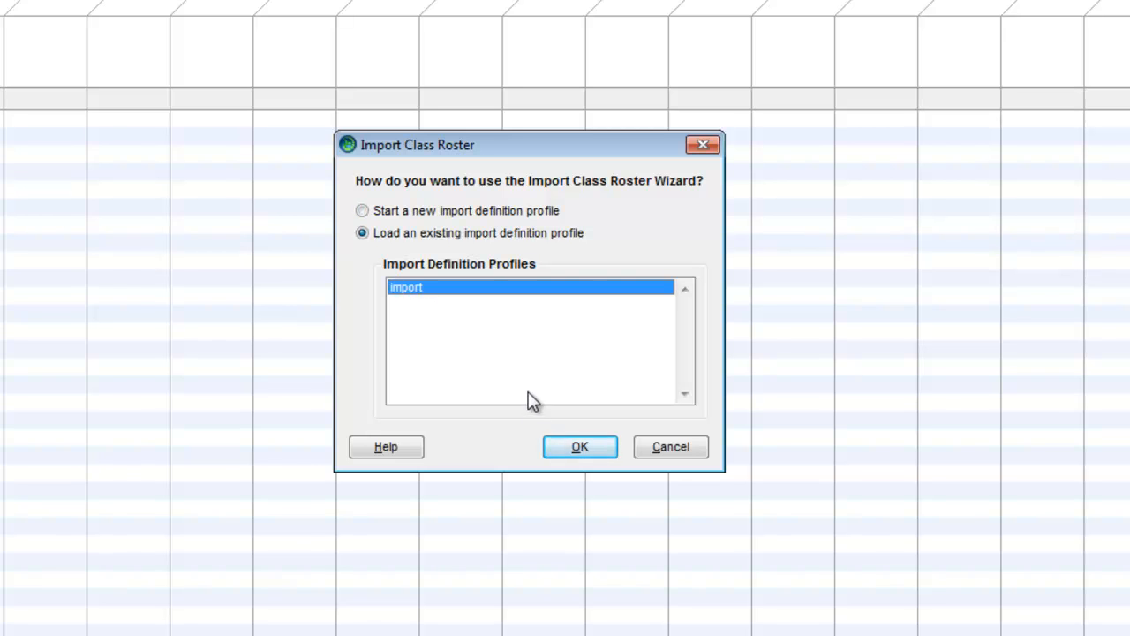
click(582, 447)
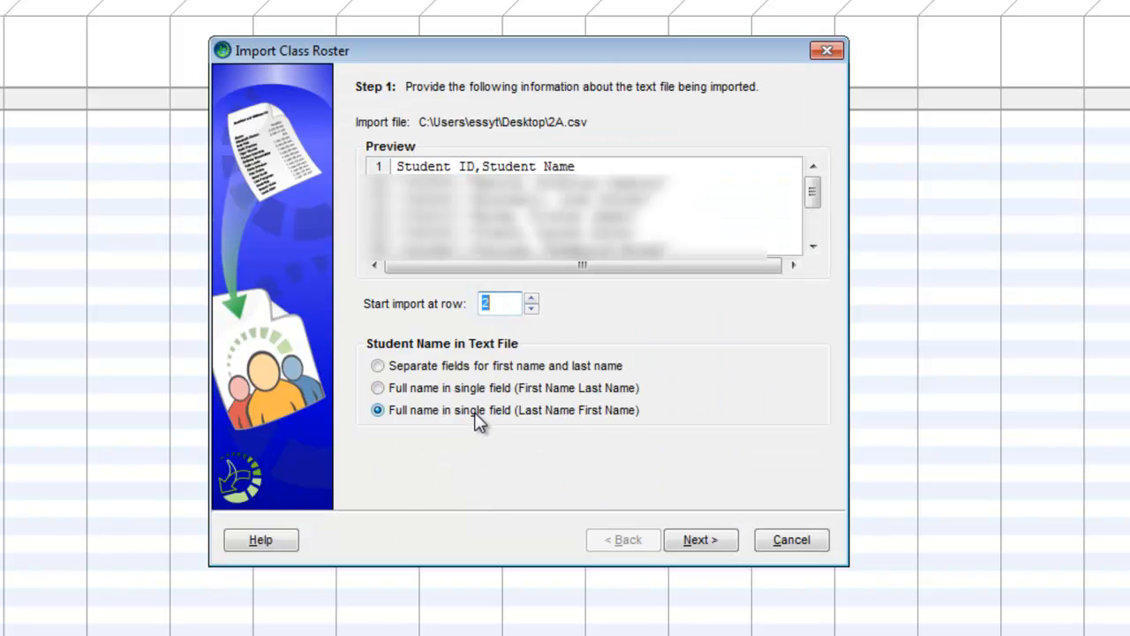
click(702, 539)
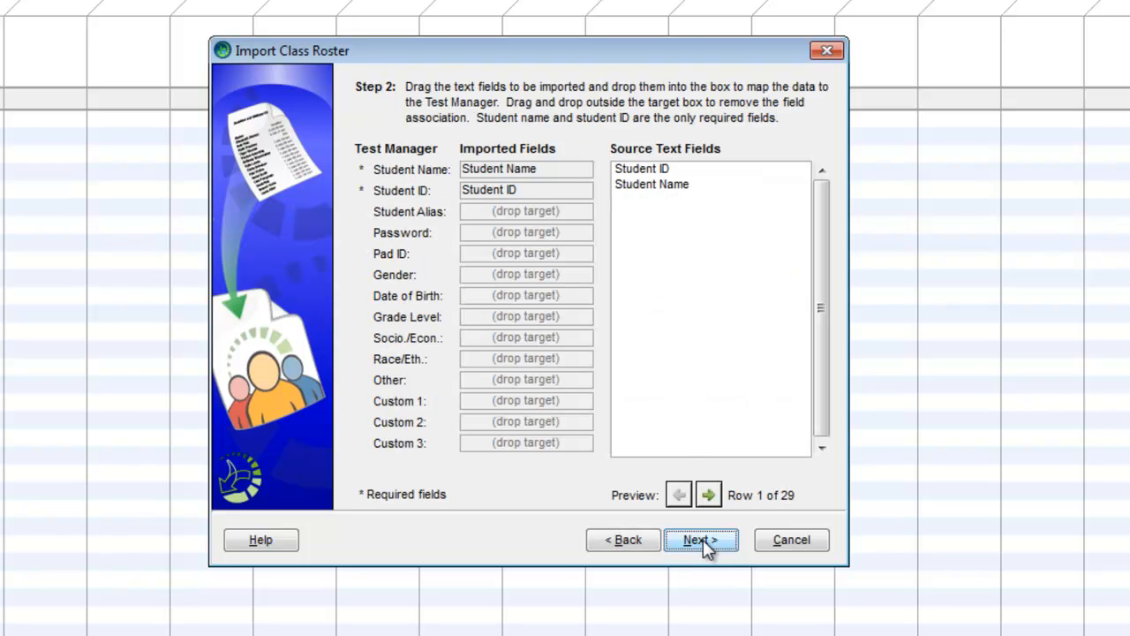
click(703, 539)
click(703, 540)
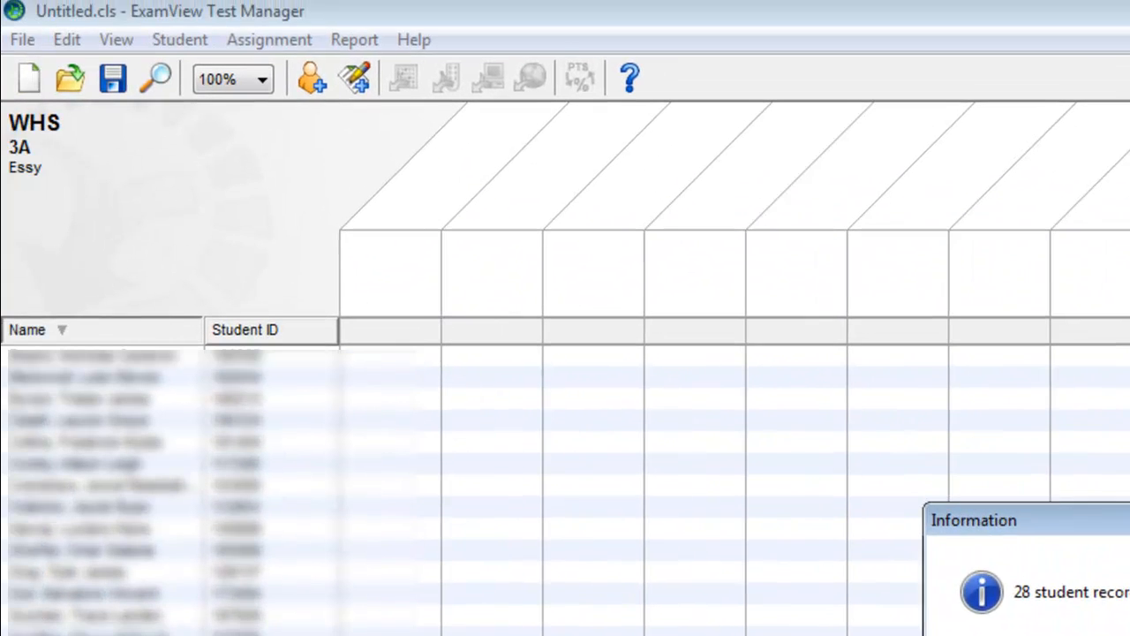
click(611, 386)
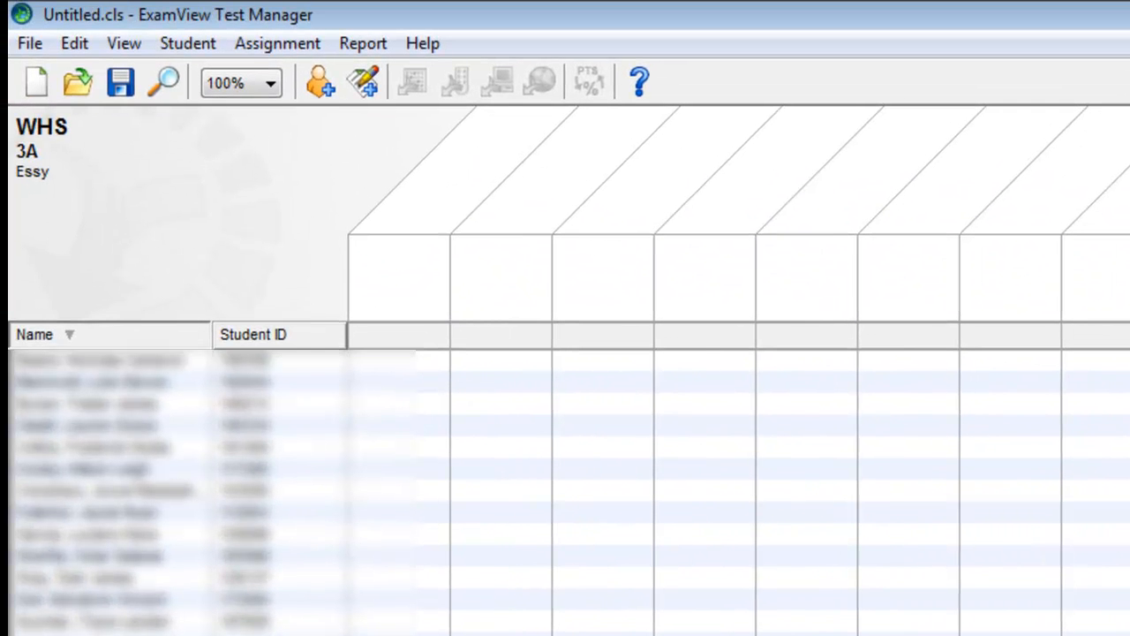
Save the new class as 3A in the Class folder.
click(35, 44)
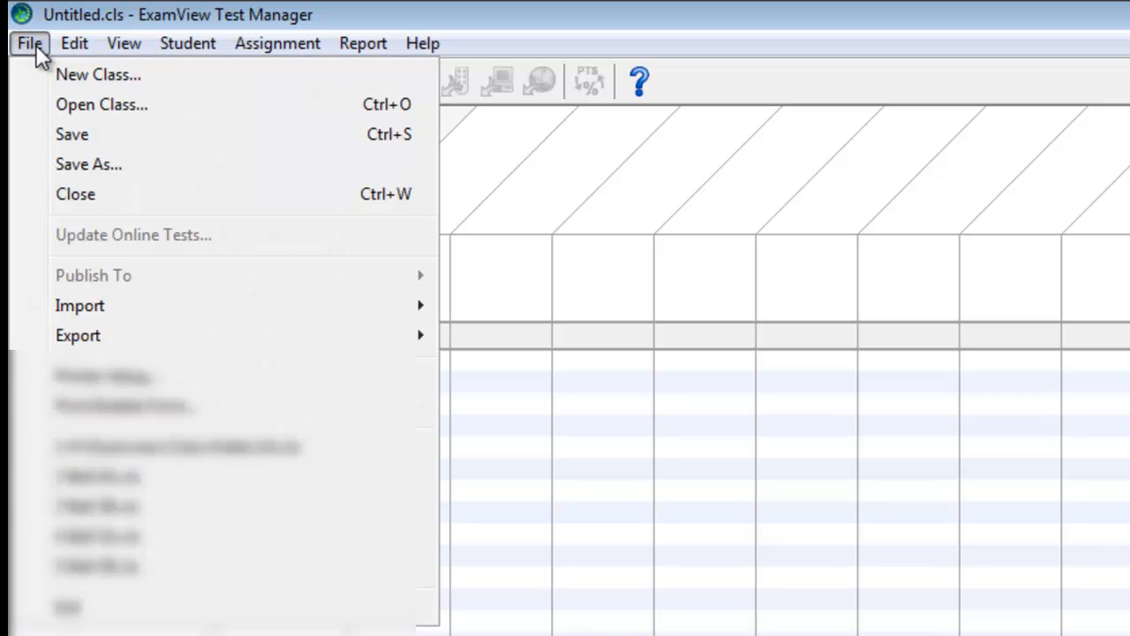
click(85, 164)
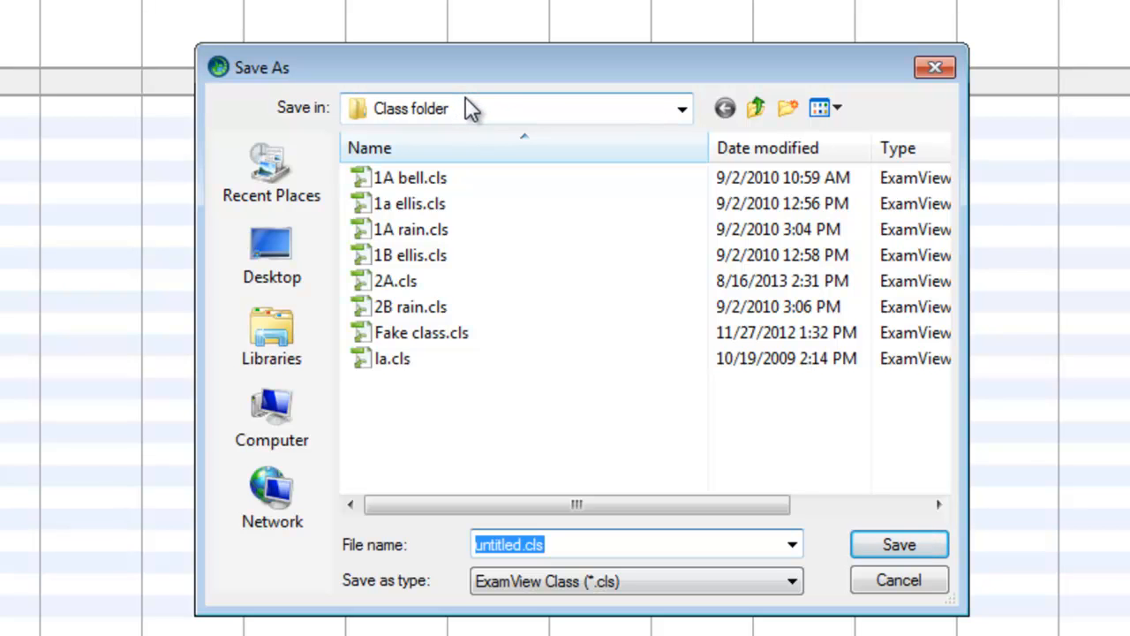
text(3A)
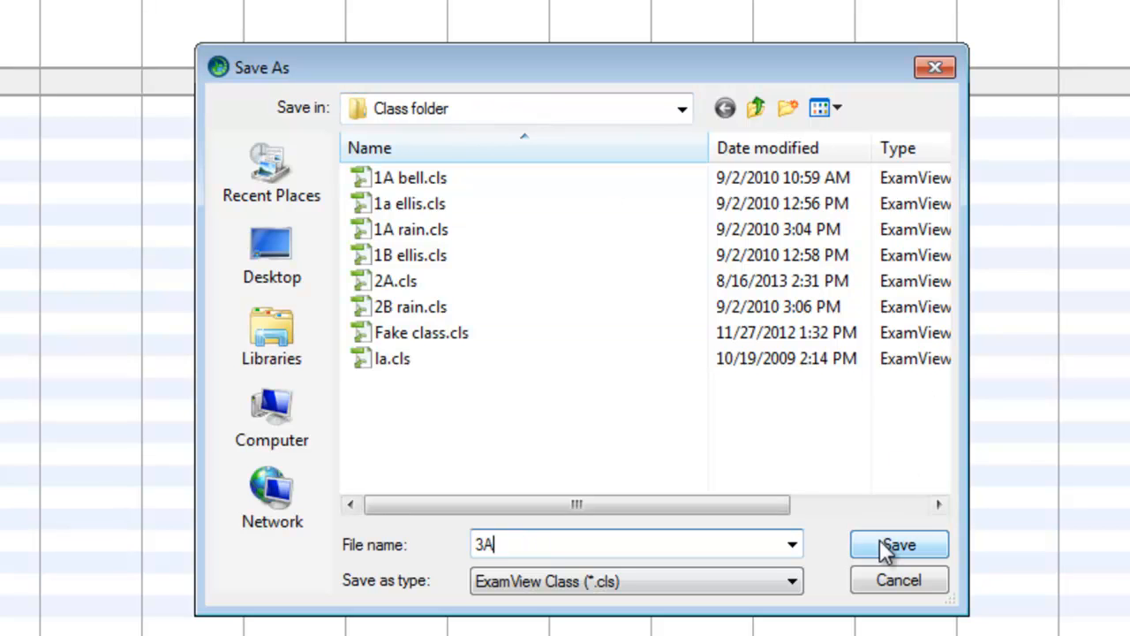
click(888, 544)
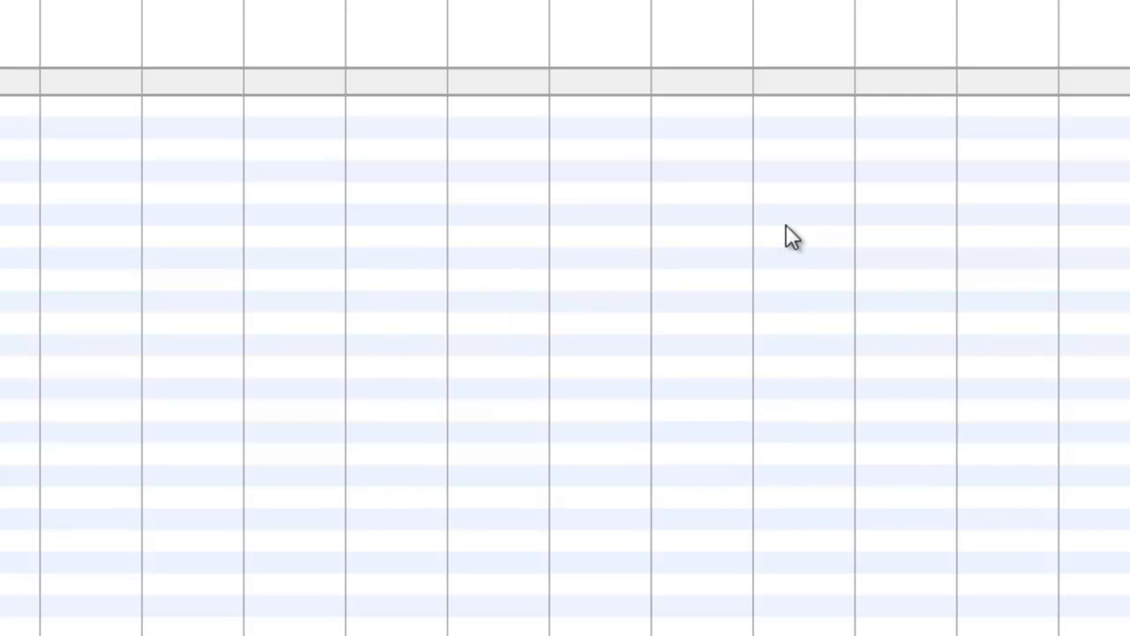